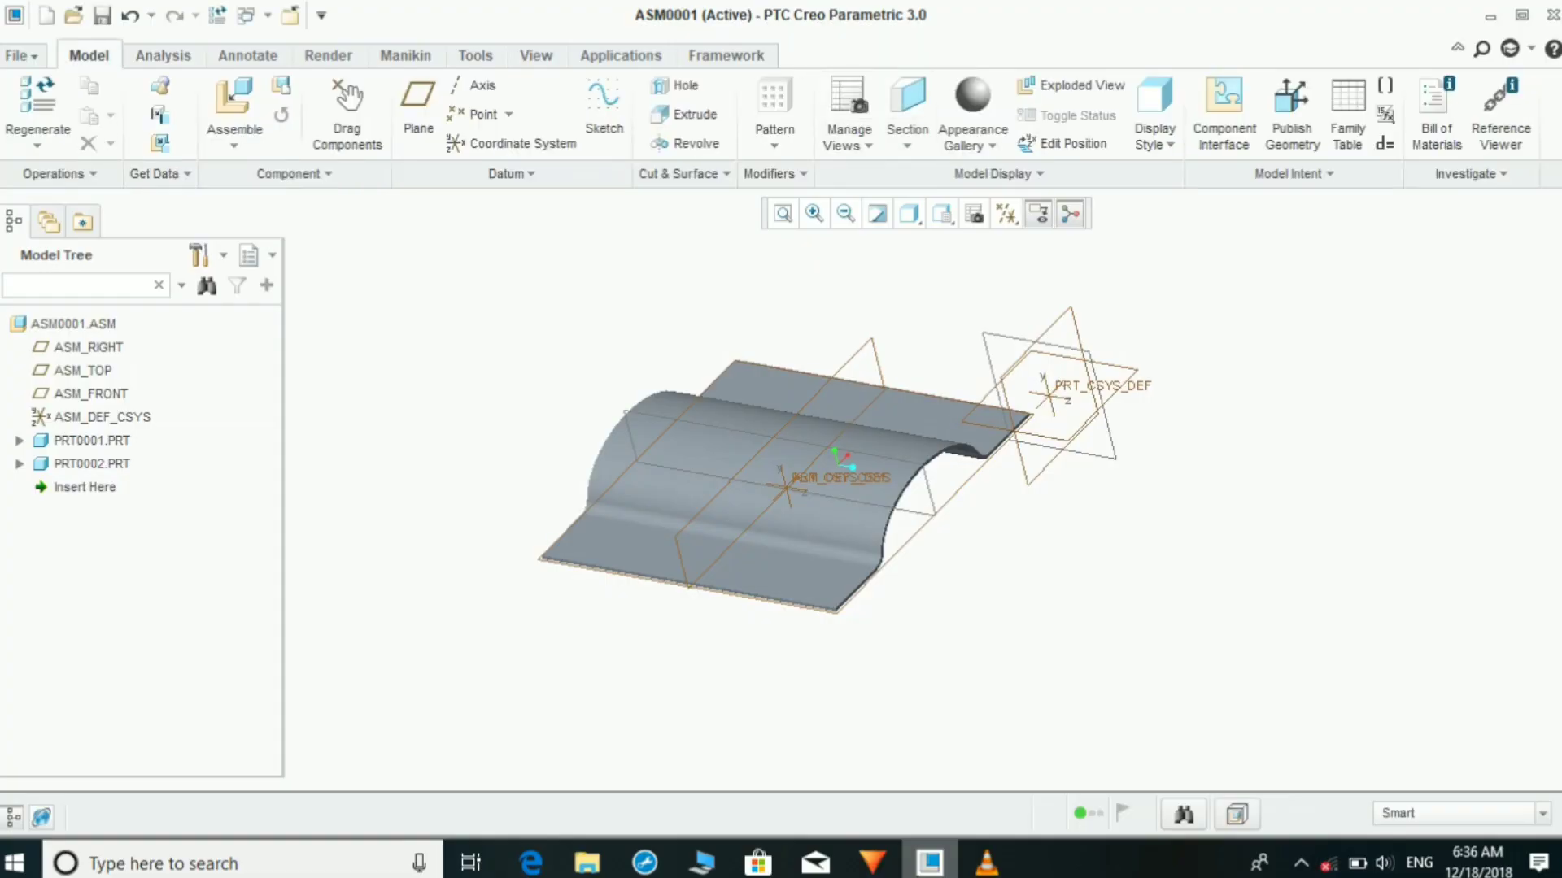
Step: Activate PRT0002.PRT for editing within the assembly
mouse_move(804, 411)
middle_down()
mouse_move(745, 468)
mouse_move(797, 407)
middle_up()
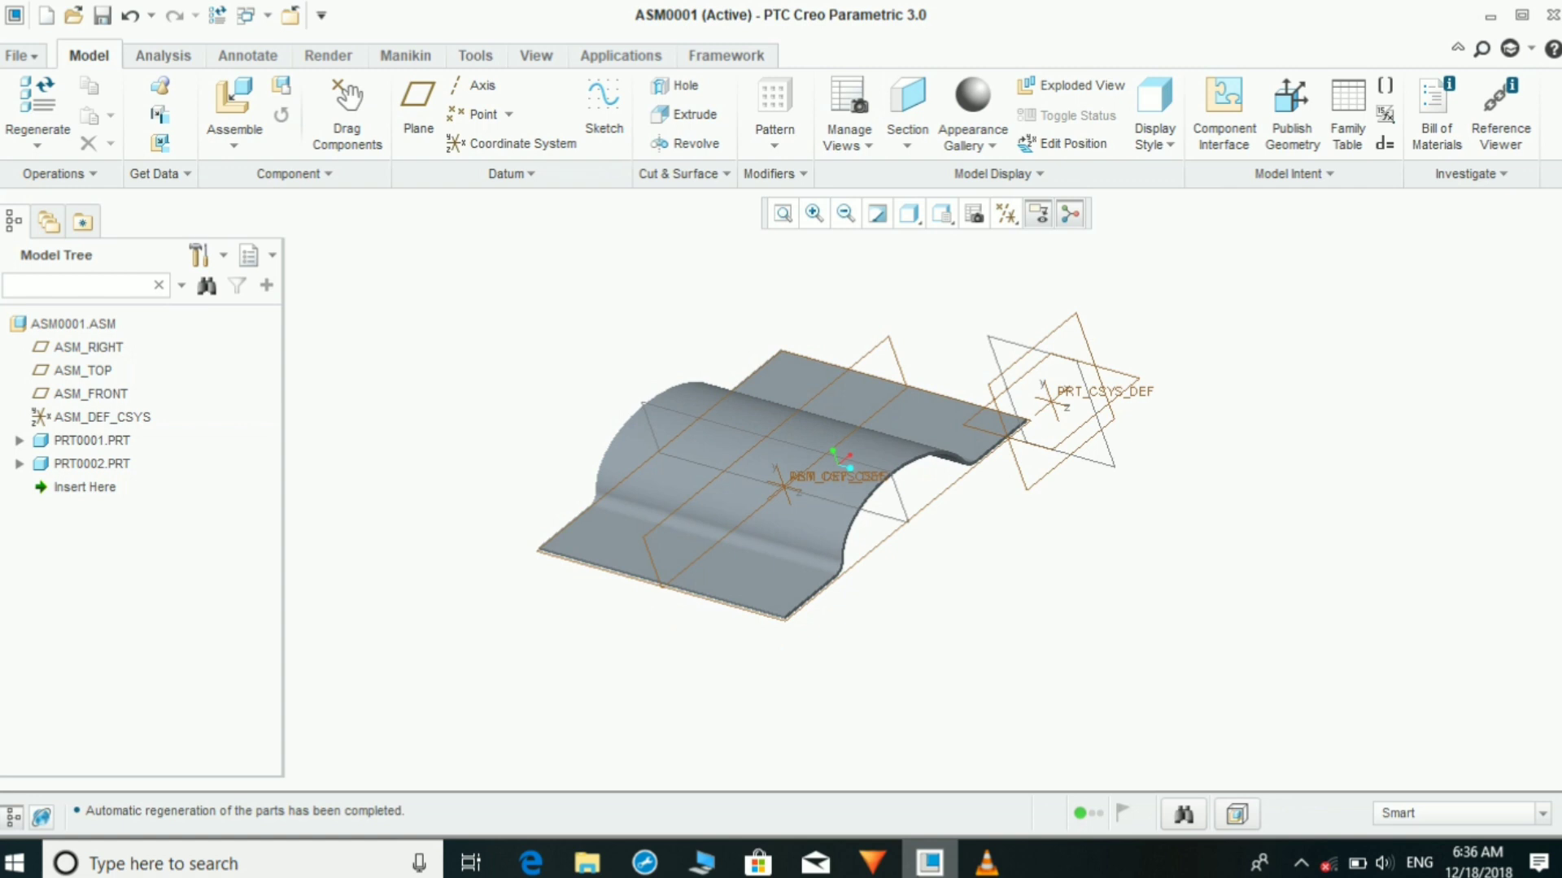
right_click(114, 464)
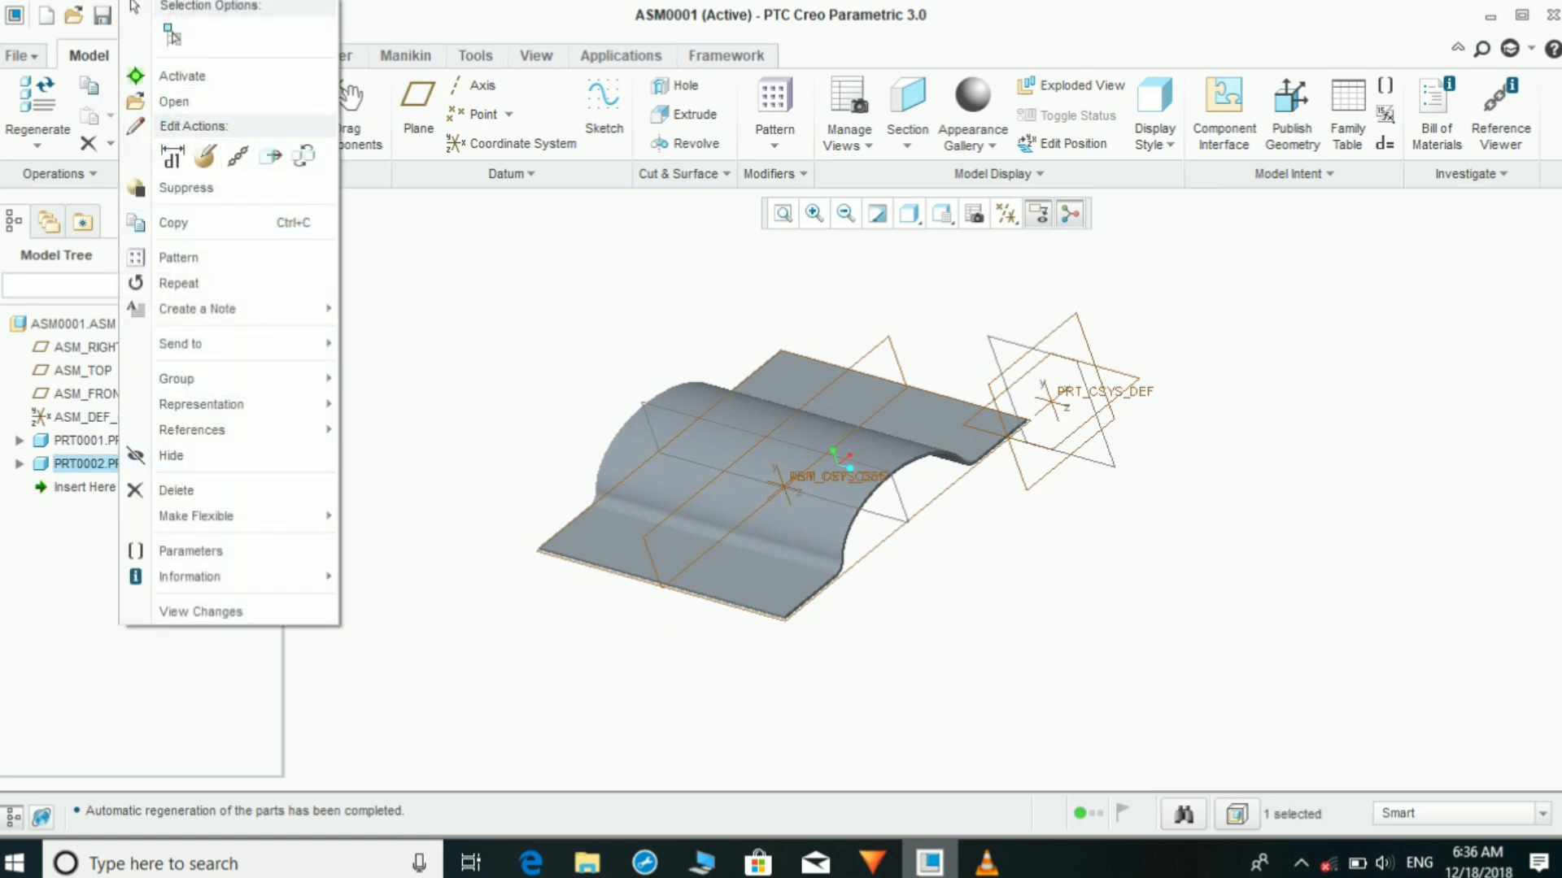
click(177, 222)
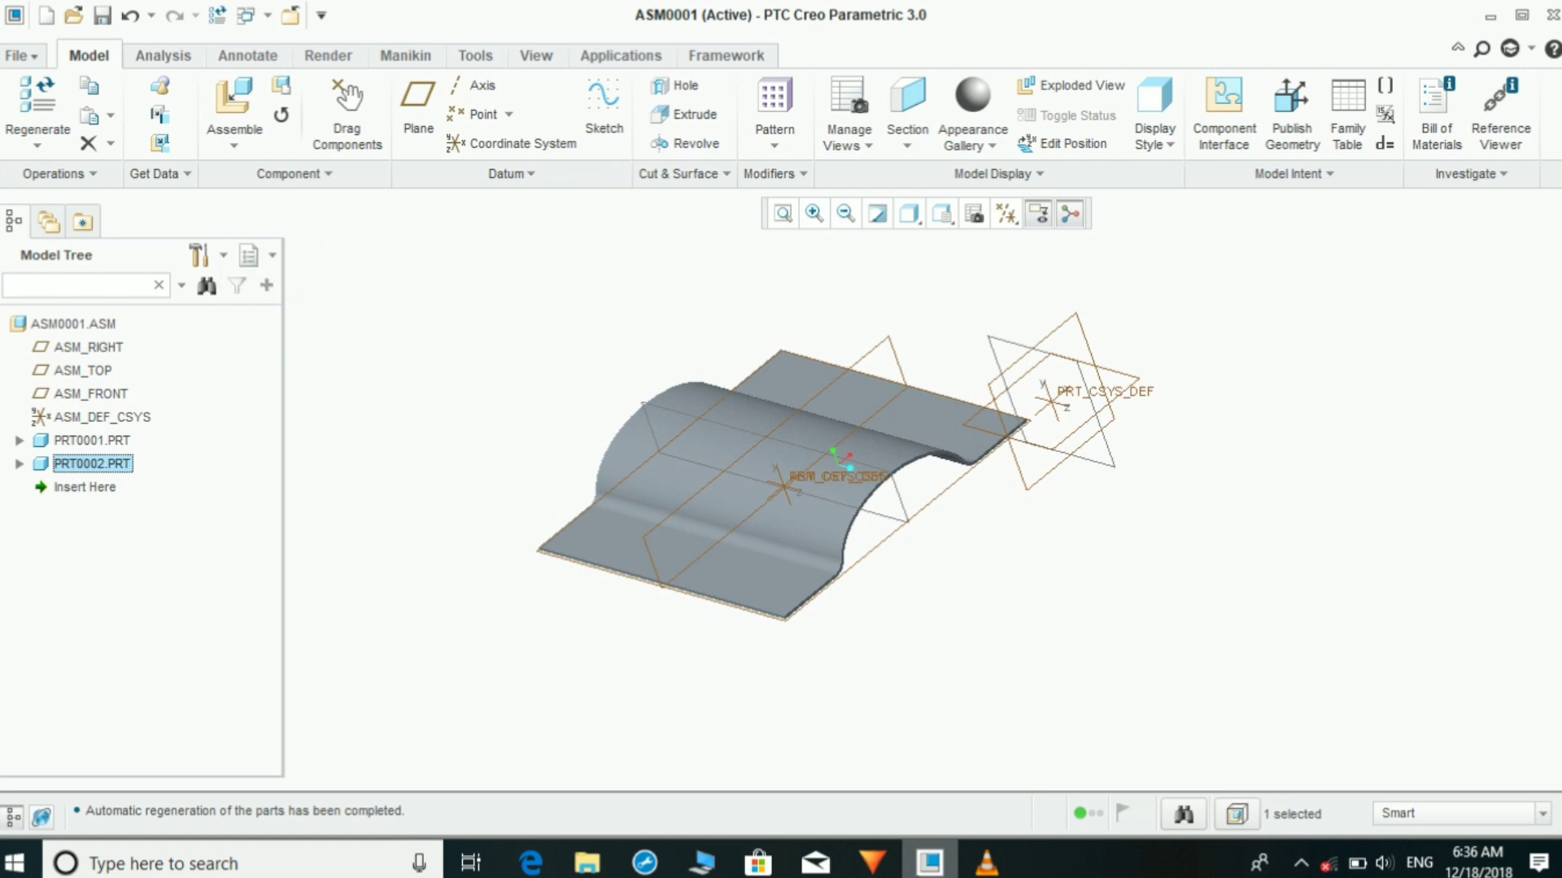
right_click(117, 465)
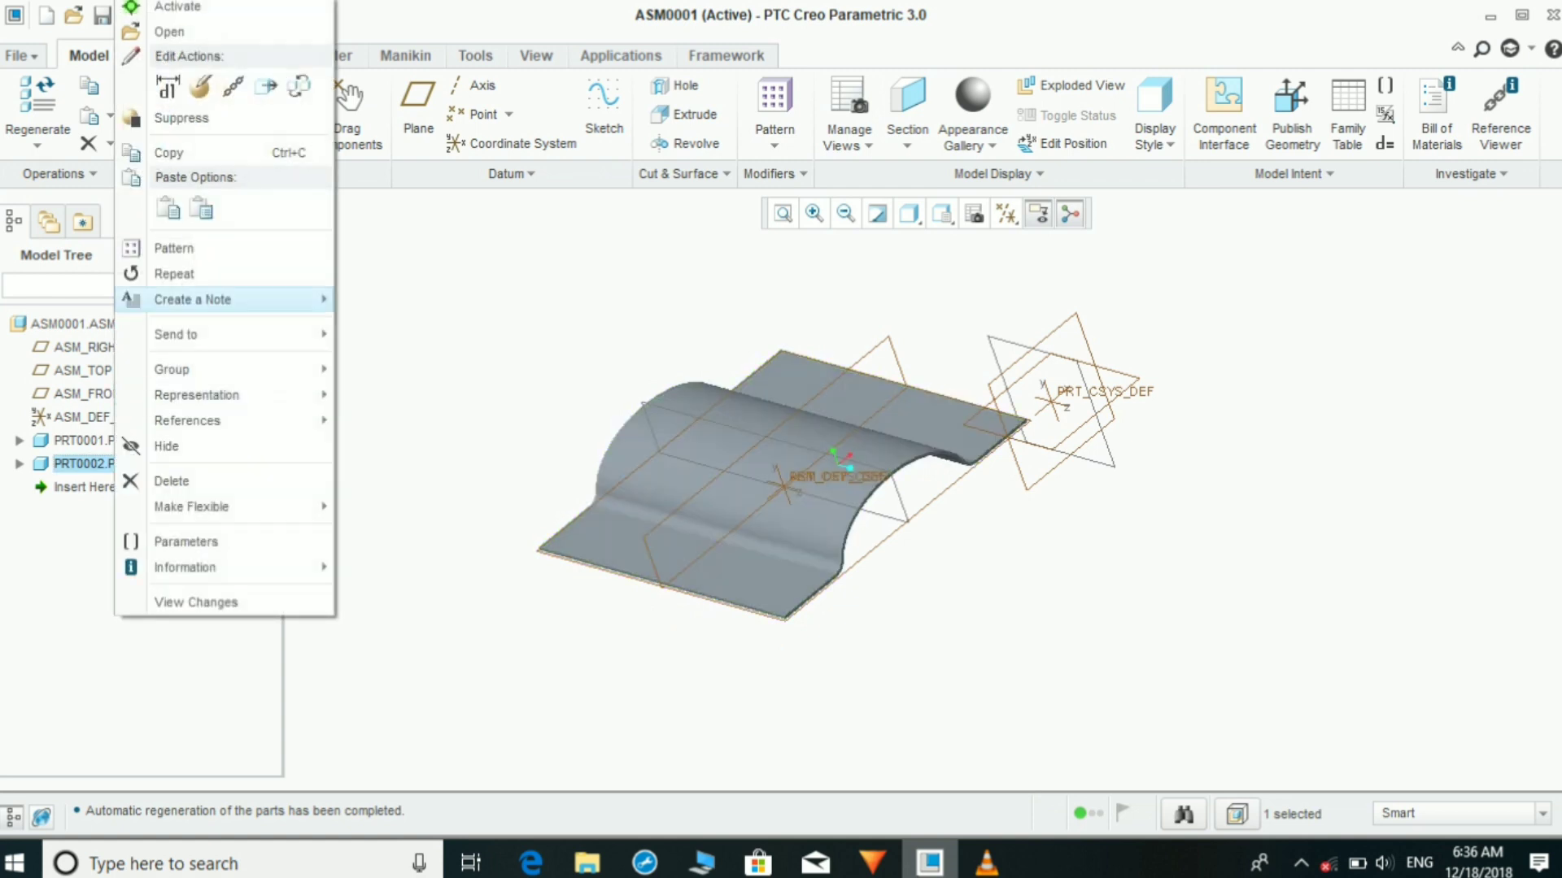
click(175, 8)
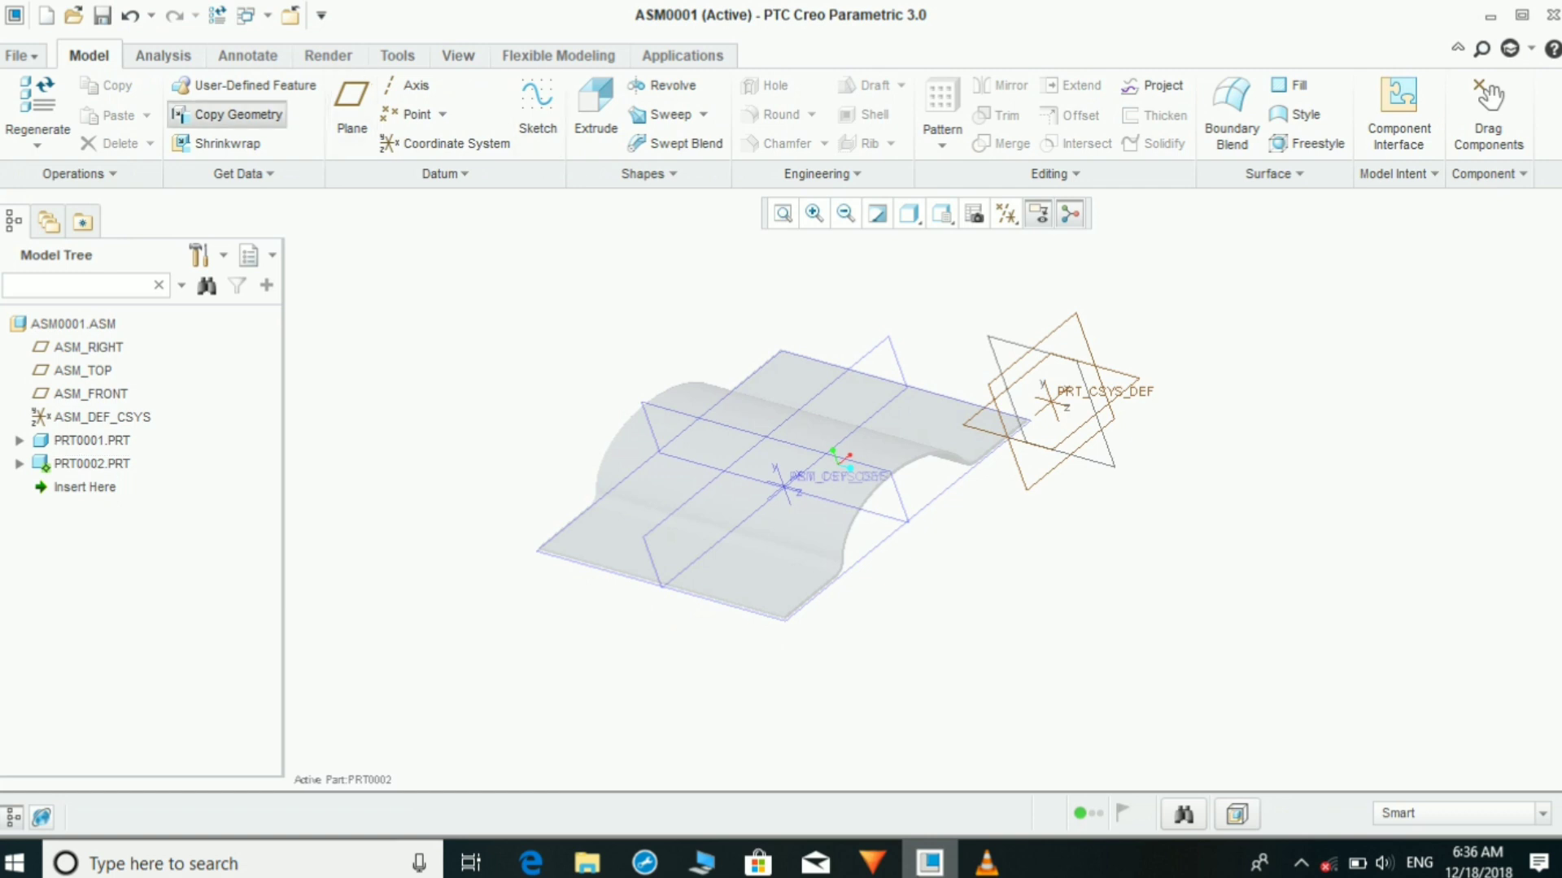
Step: Copy the curved and flat surfaces of one side of PRT0001 into PRT0002 with Copy Geometry, turning off published geometry only
click(227, 114)
scroll(586, 420, up, 1)
middle_drag(586, 420, 419, 336)
scroll(669, 382, down, 6)
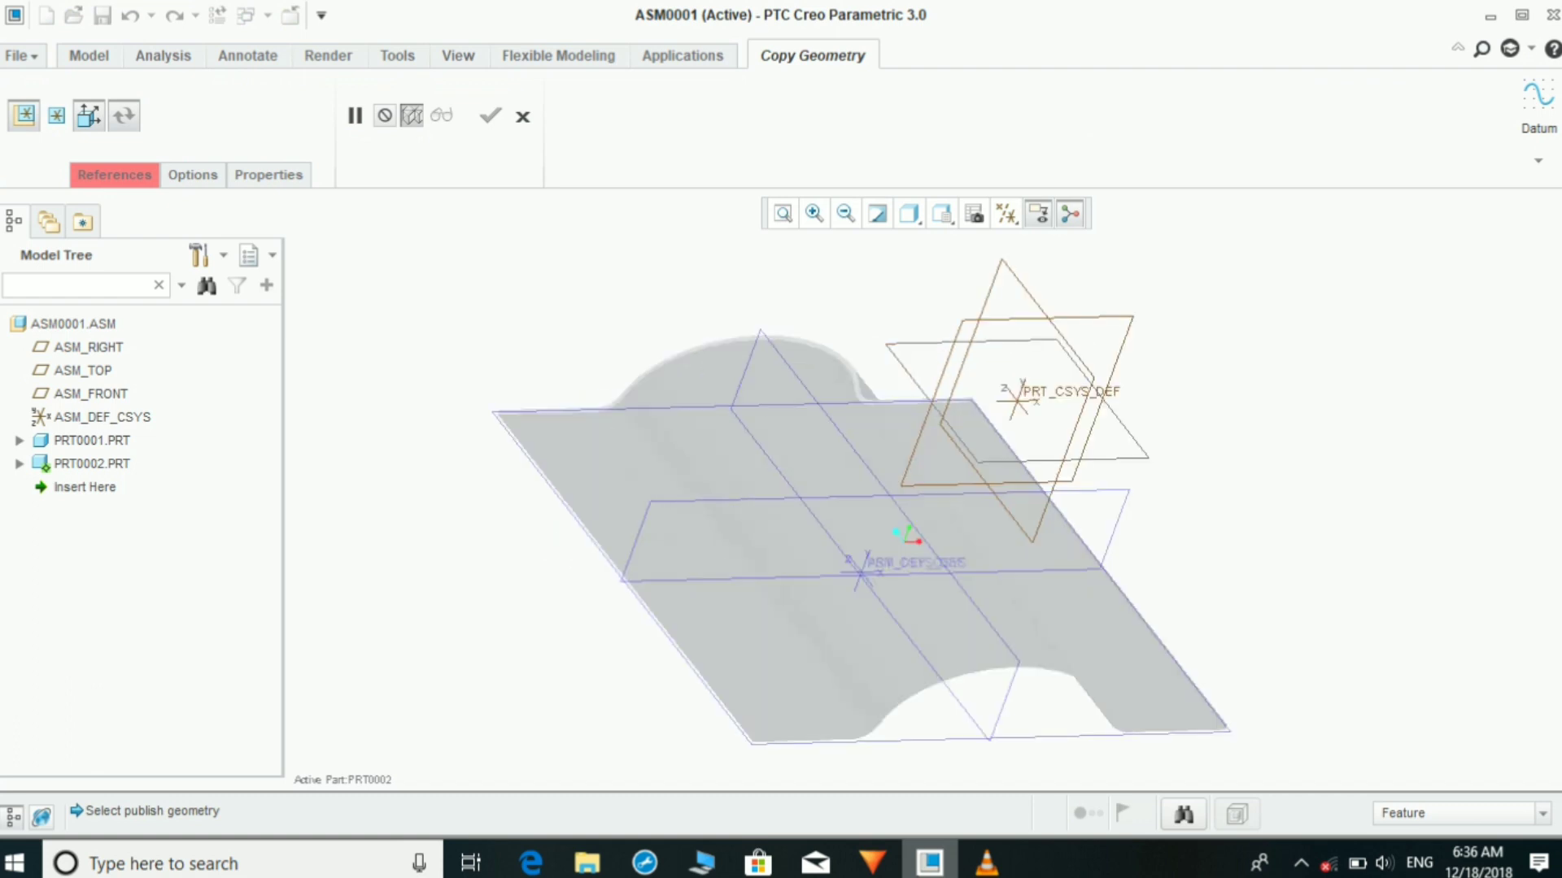
scroll(578, 304, up, 3)
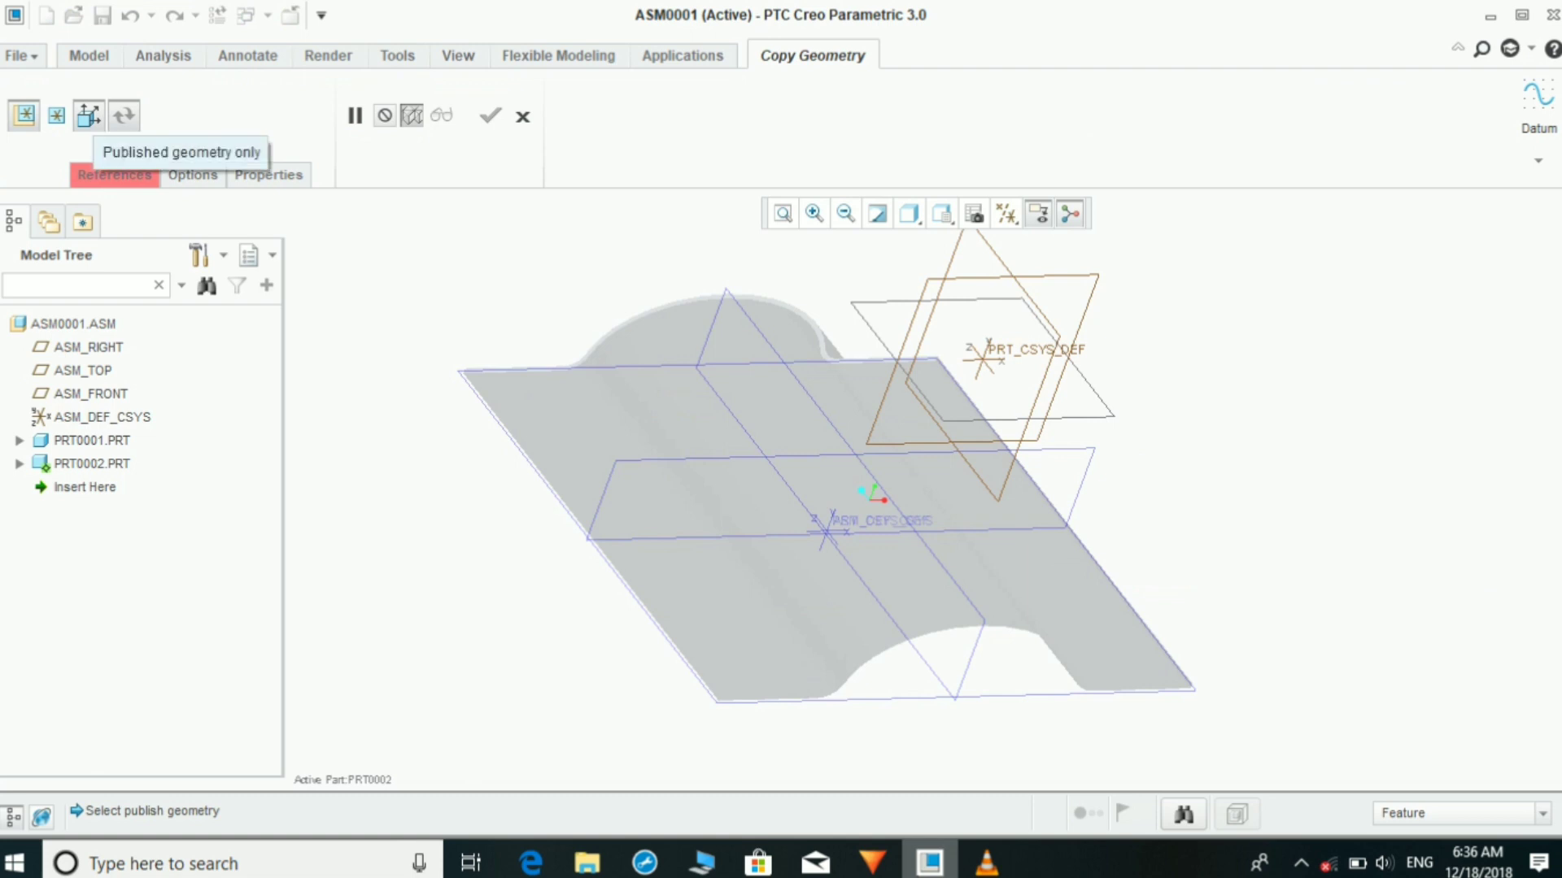
click(89, 116)
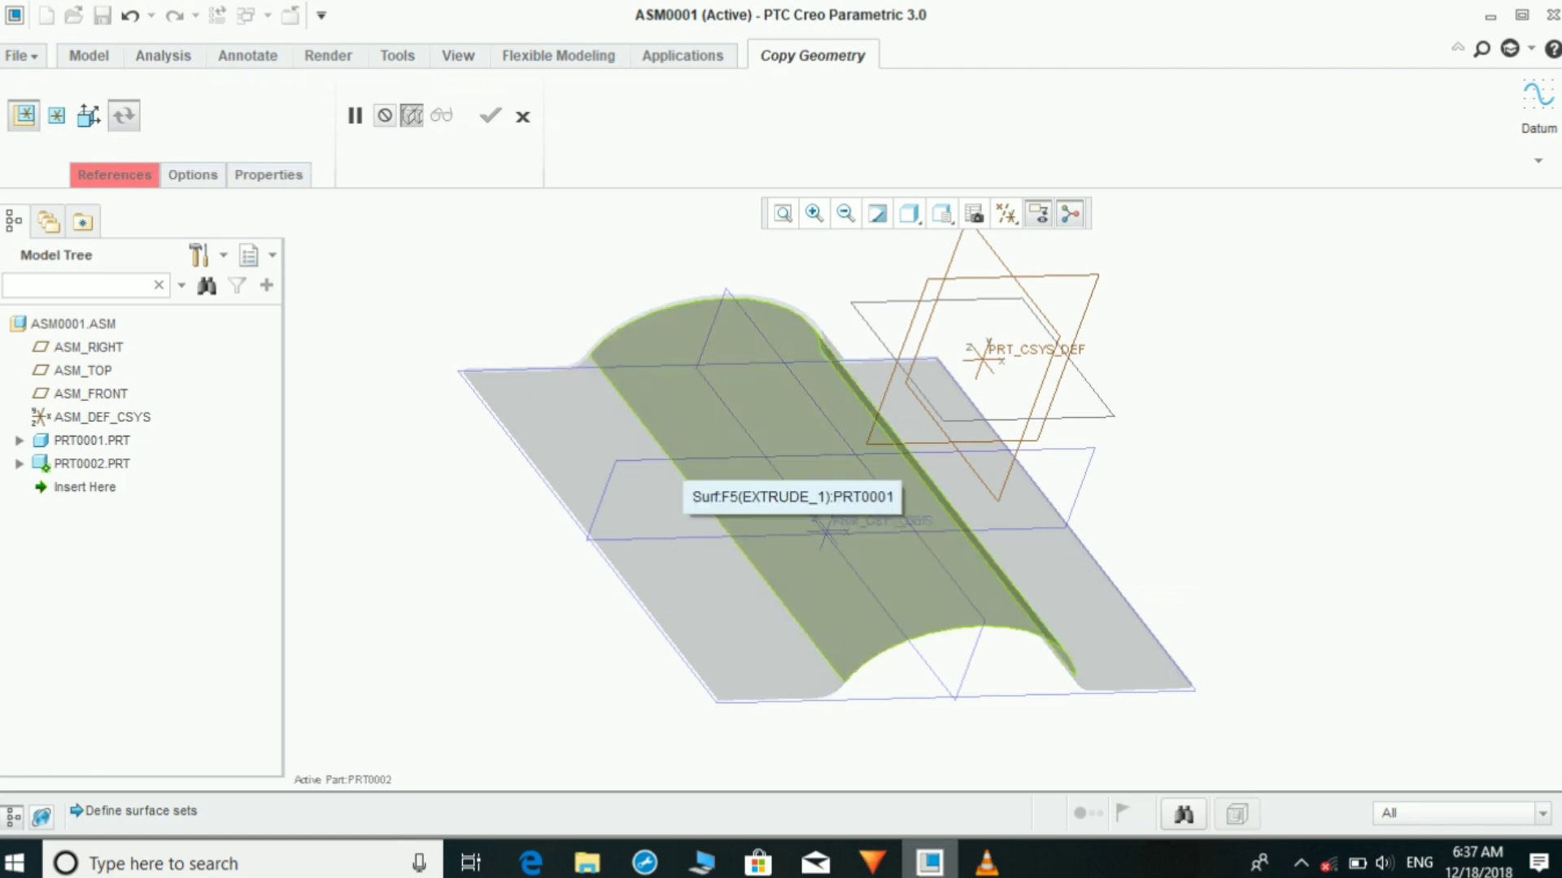
click(685, 462)
ctrl+click(657, 464)
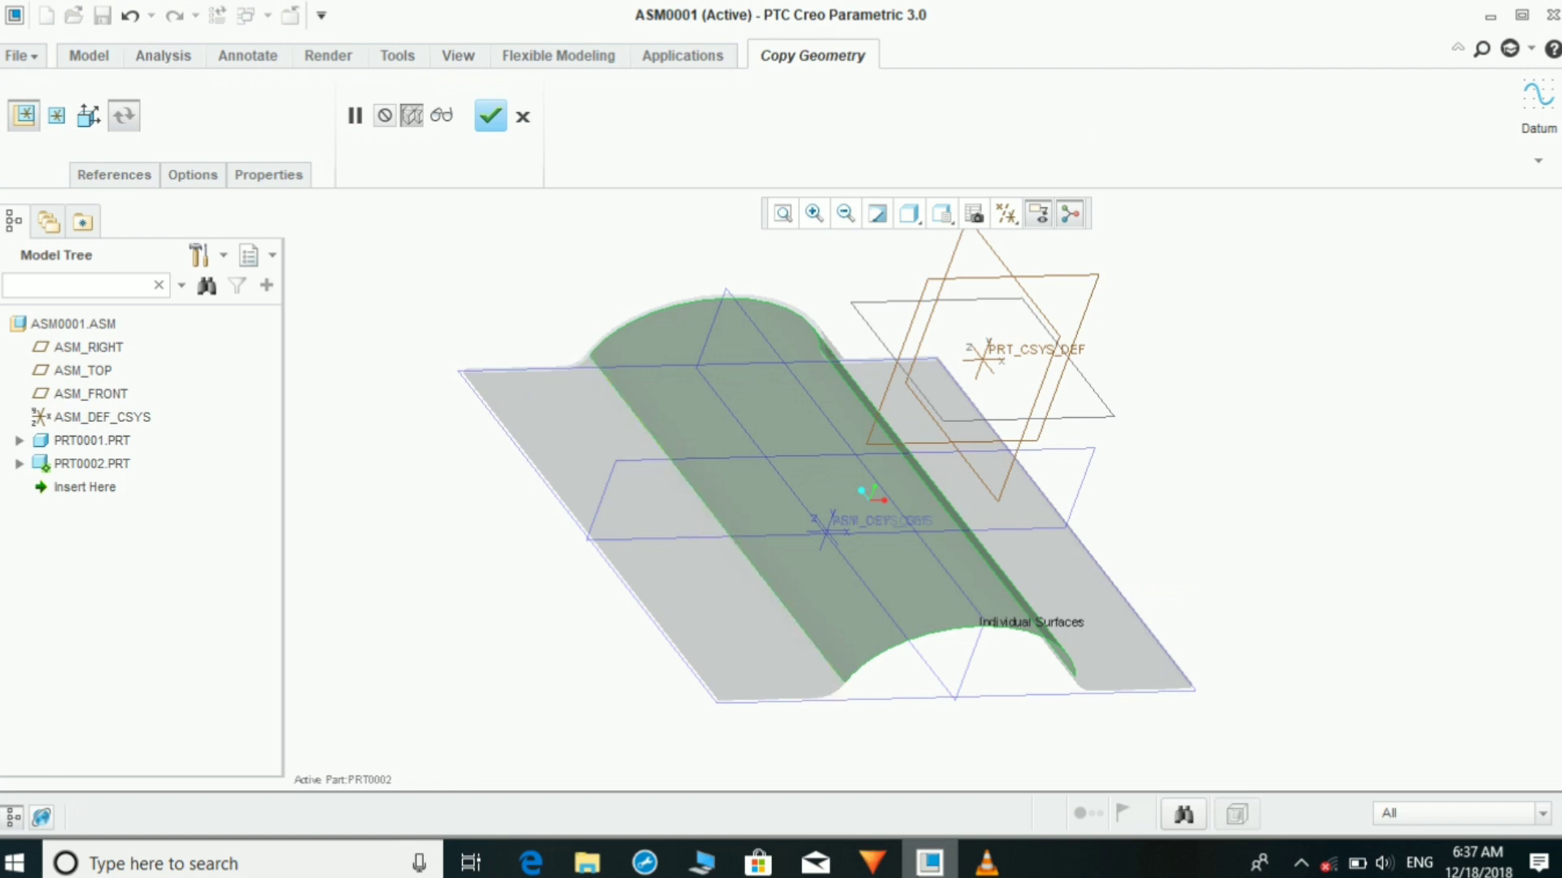
ctrl+click(611, 475)
middle_drag(1002, 496, 911, 569)
scroll(869, 500, up, 5)
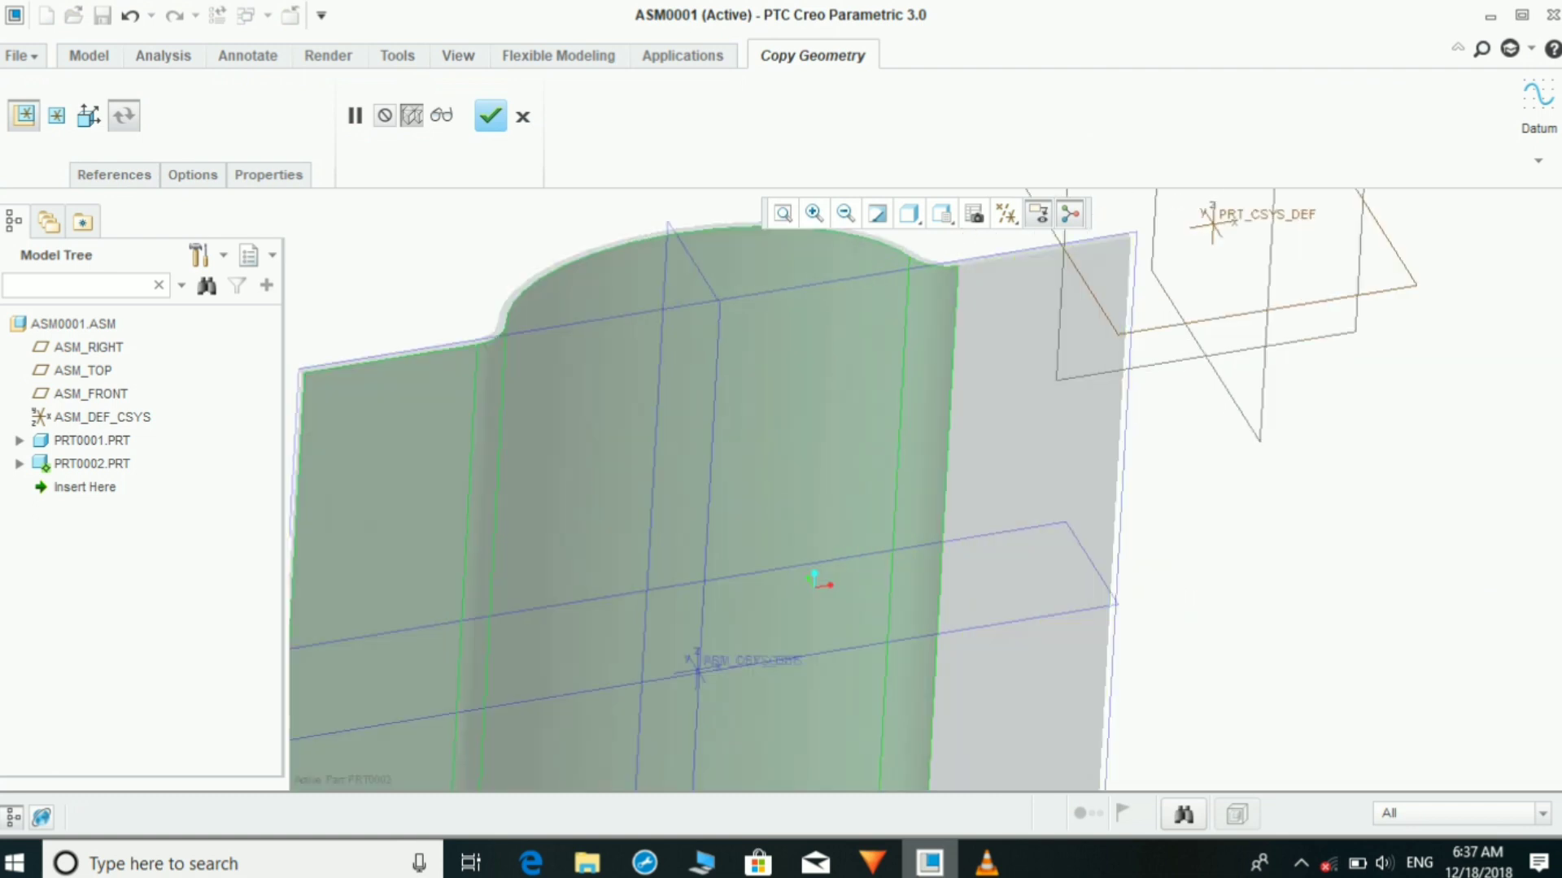
scroll(833, 430, down, 4)
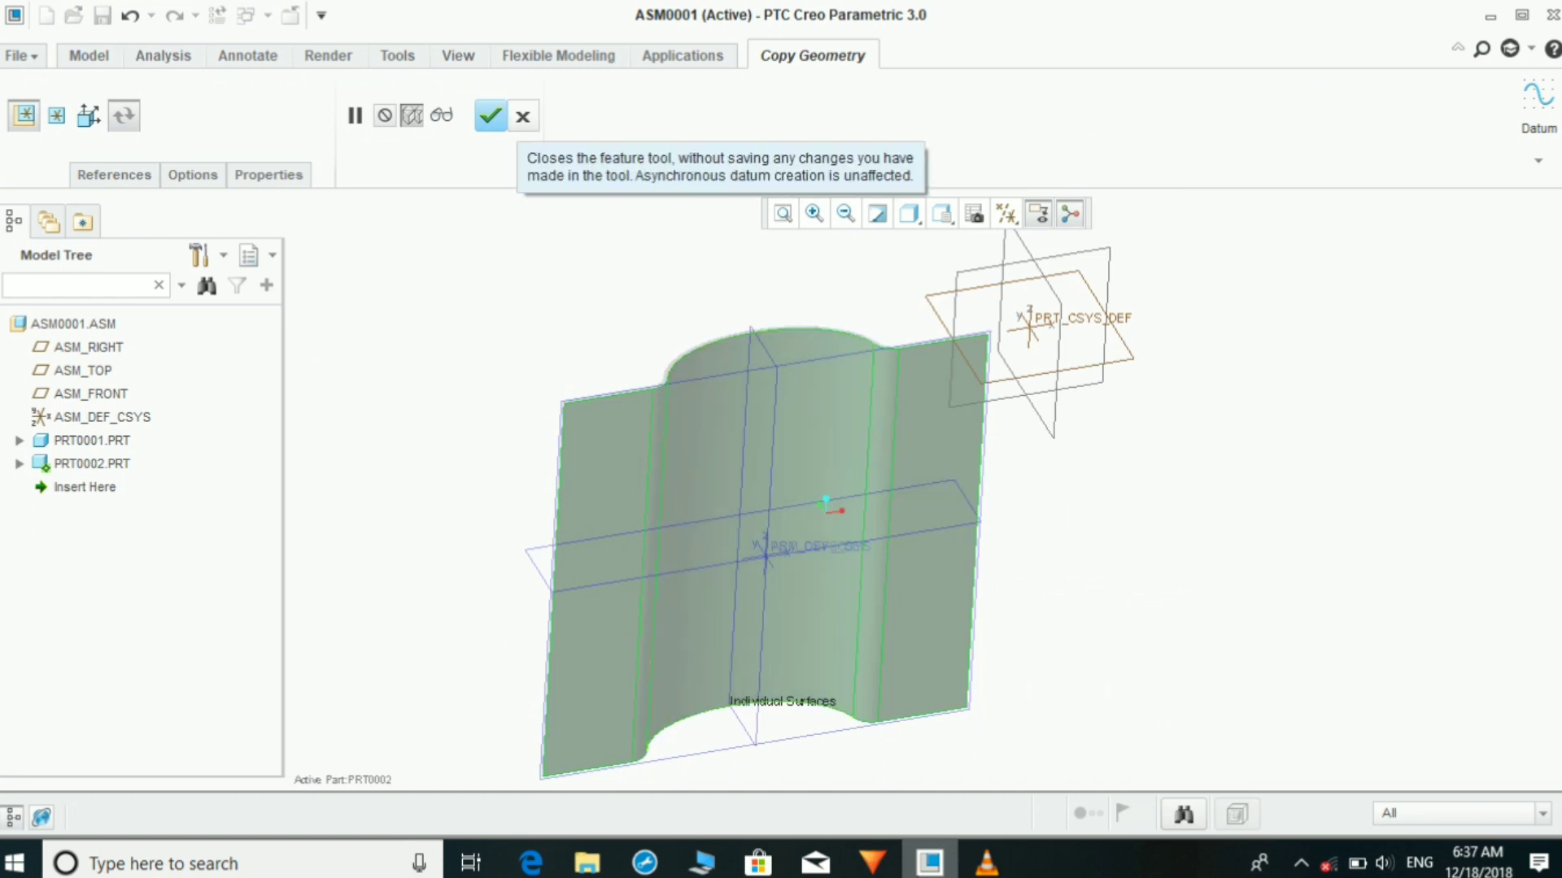
click(491, 117)
Step: Hide PRT0001.PRT so that only the copied surfaces in PRT0002 are displayed
scroll(828, 513, down, 4)
middle_drag(828, 513, 870, 671)
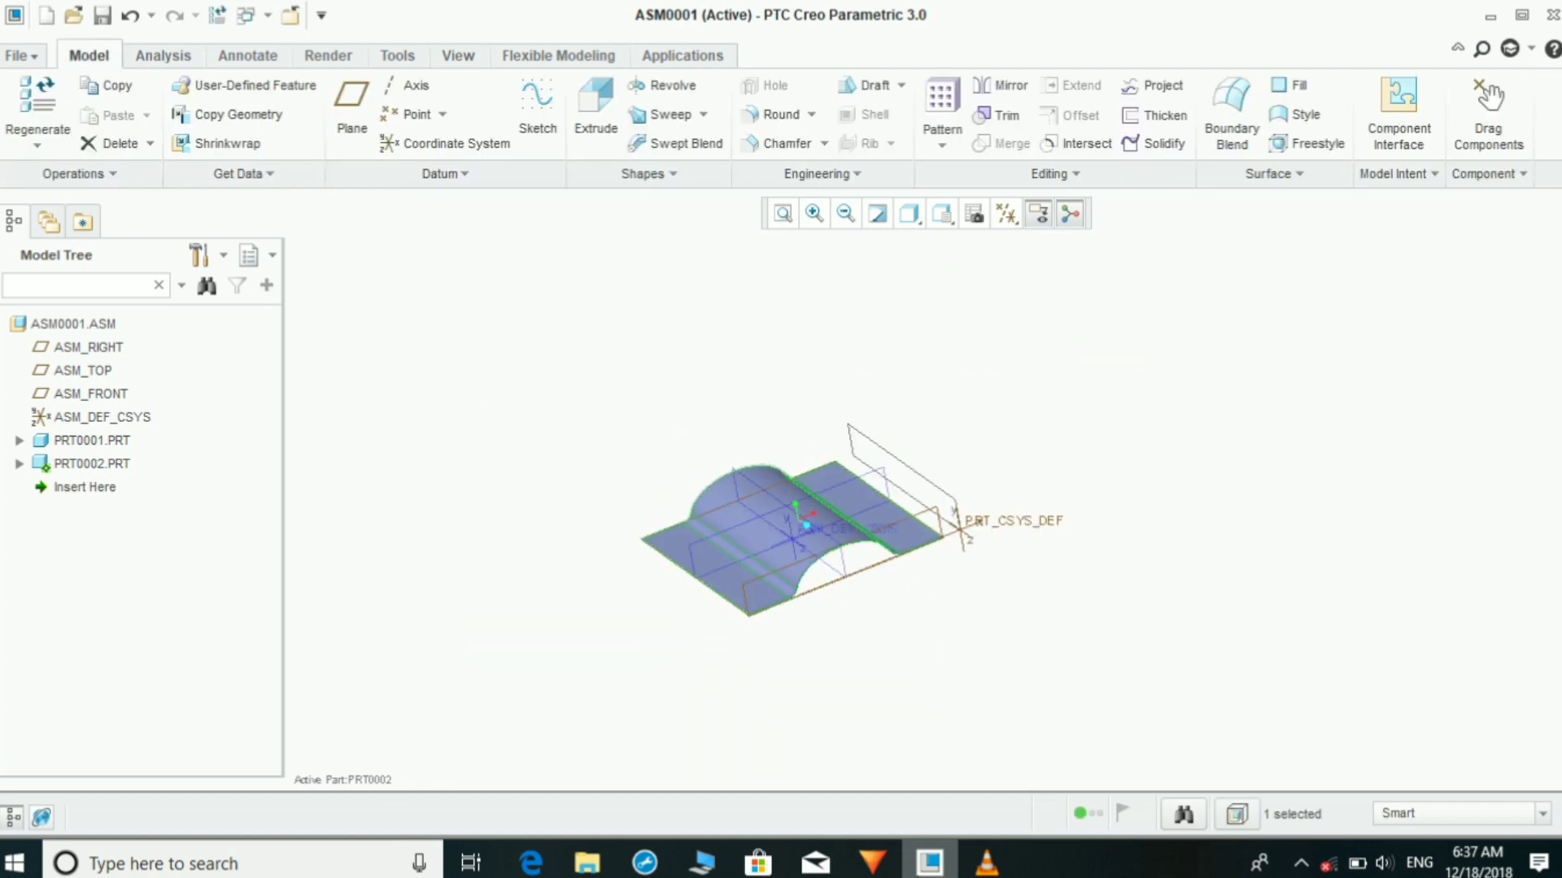
right_click(116, 443)
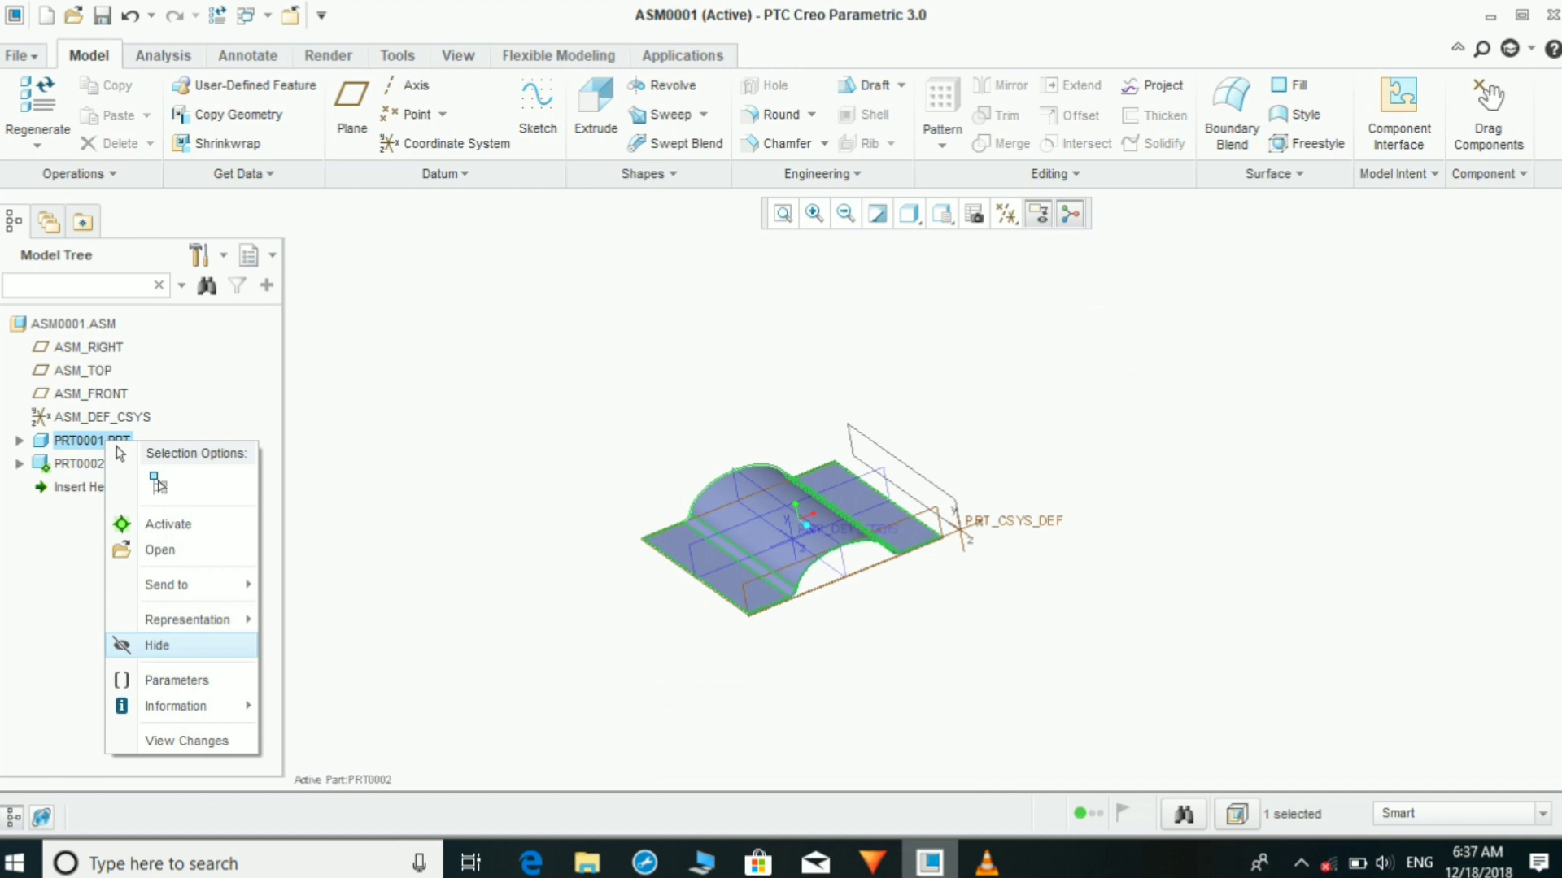
click(157, 645)
scroll(854, 541, down, 1)
scroll(846, 379, up, 5)
mouse_move(846, 379)
middle_down()
mouse_move(862, 268)
mouse_move(886, 244)
mouse_move(838, 382)
mouse_move(858, 390)
middle_up()
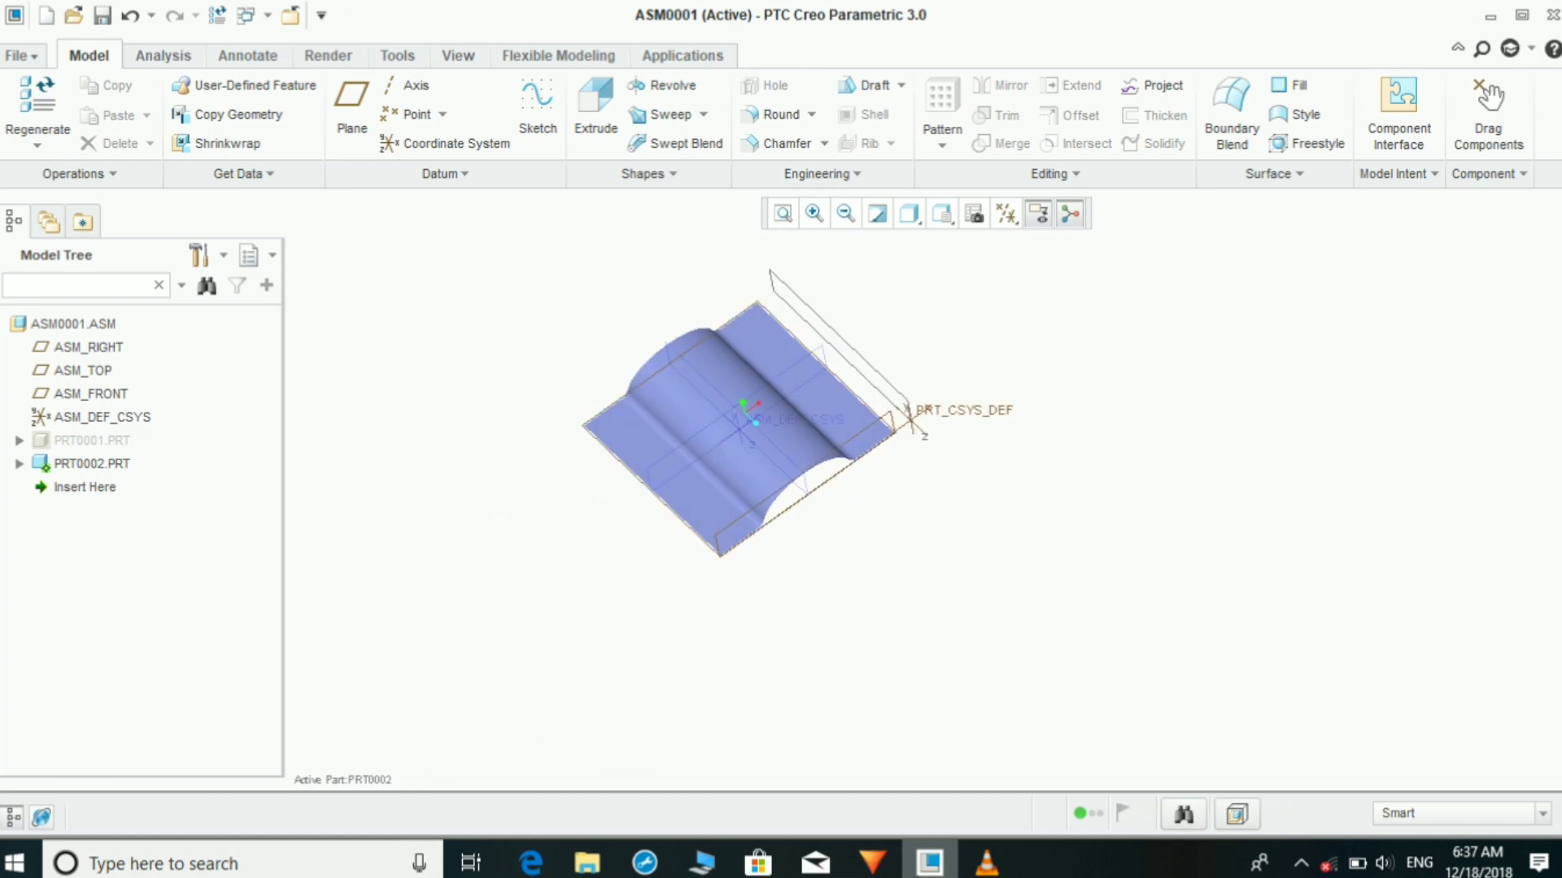
Step: Start an Extrude in PRT0002 with its sketch on the TOP datum plane and orient the view parallel to the sketch
mouse_move(903, 691)
middle_down()
mouse_move(935, 570)
mouse_move(944, 618)
middle_up()
scroll(936, 569, up, 1)
middle_drag(870, 569, 886, 592)
scroll(887, 593, down, 3)
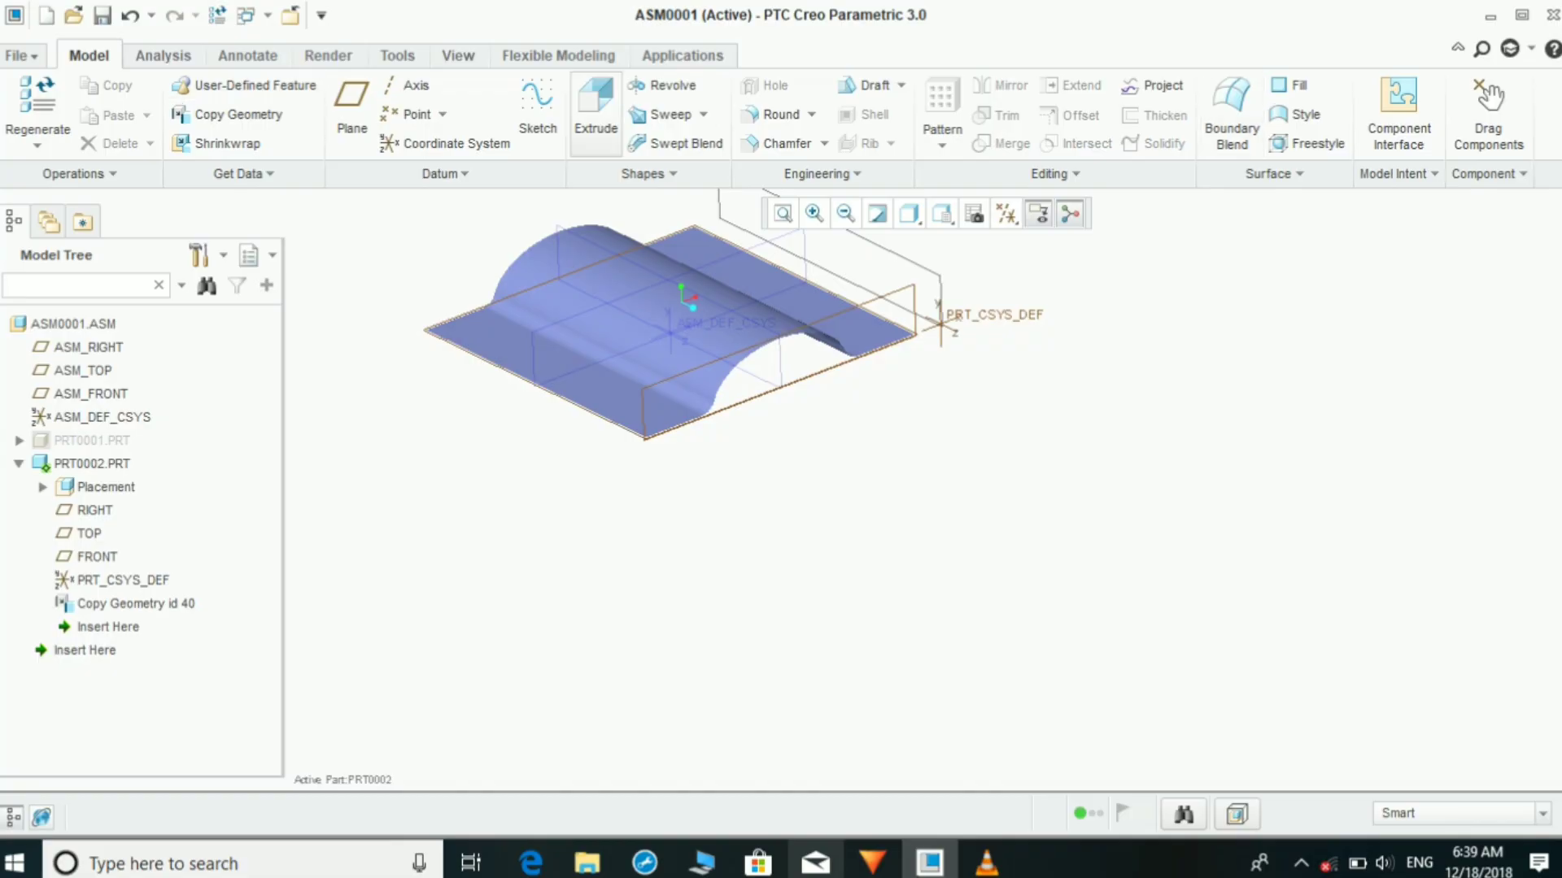
click(595, 110)
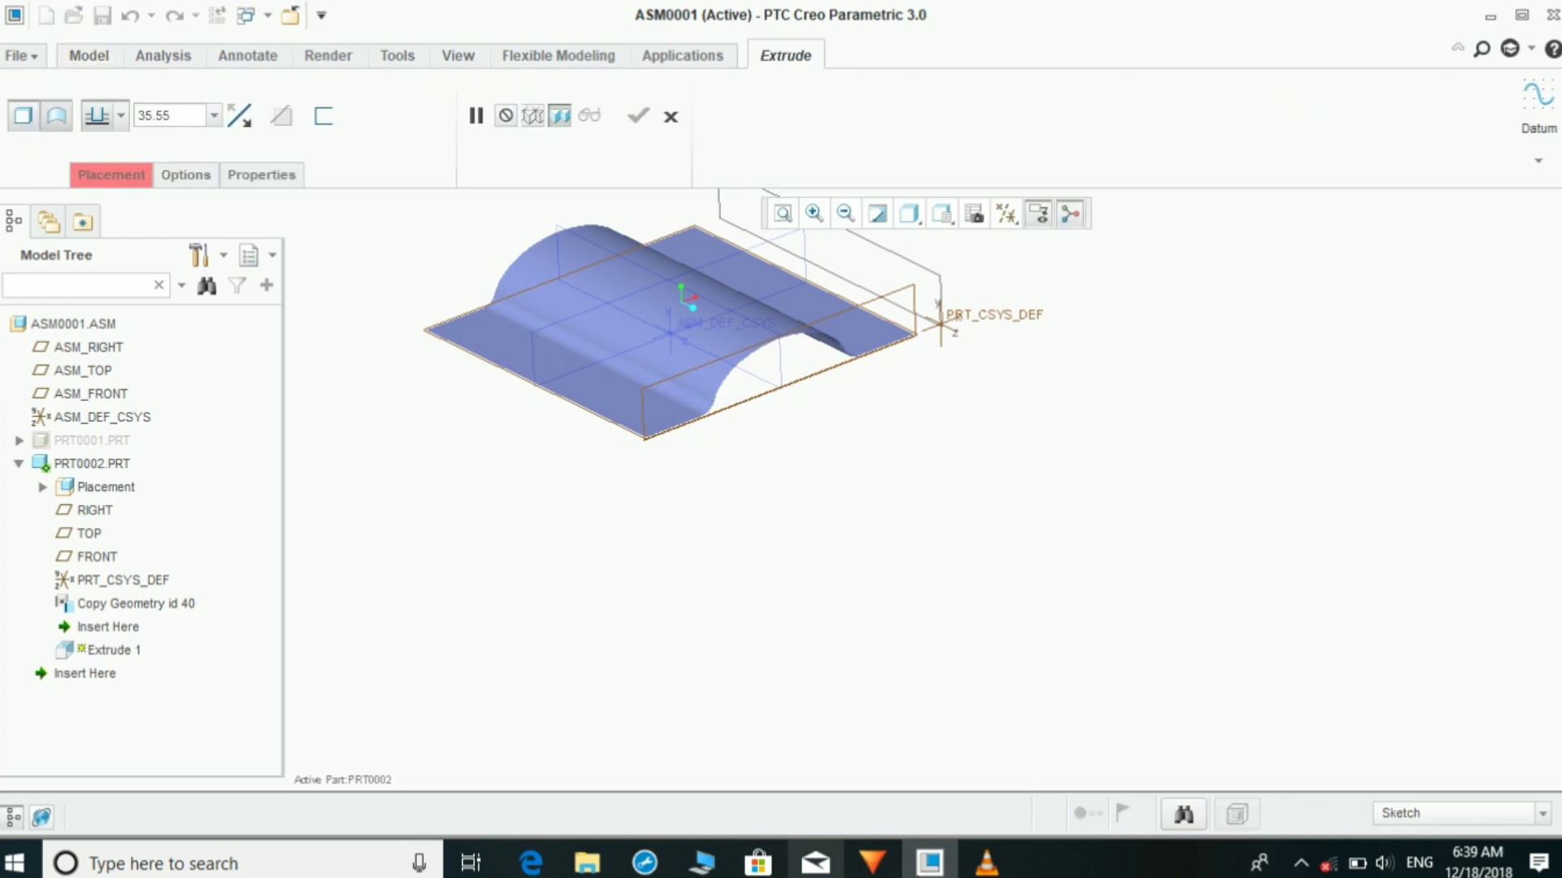
click(569, 375)
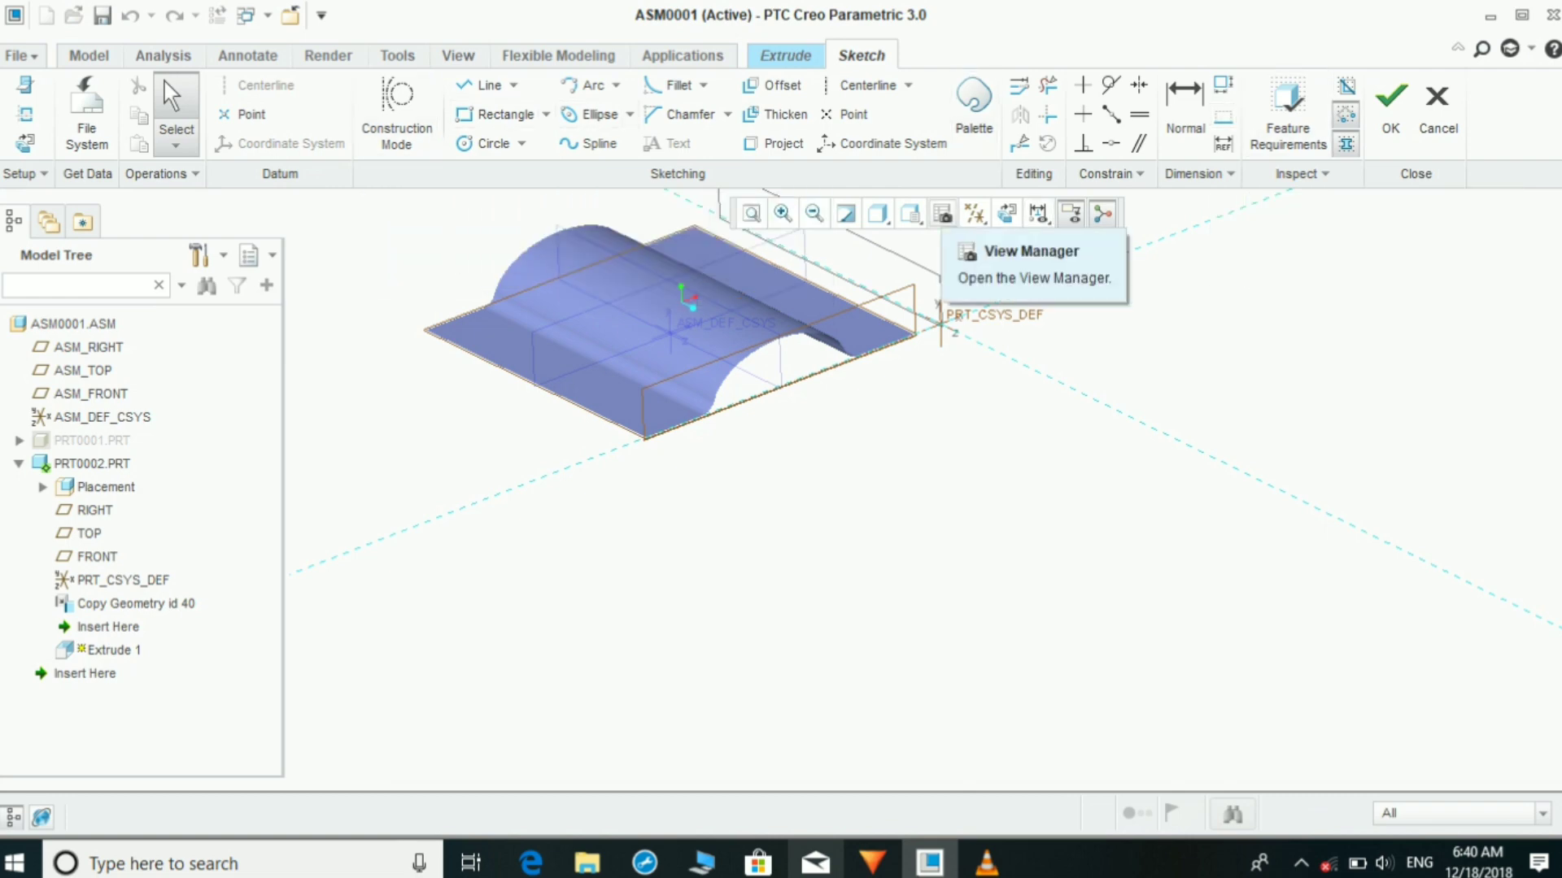
click(1006, 213)
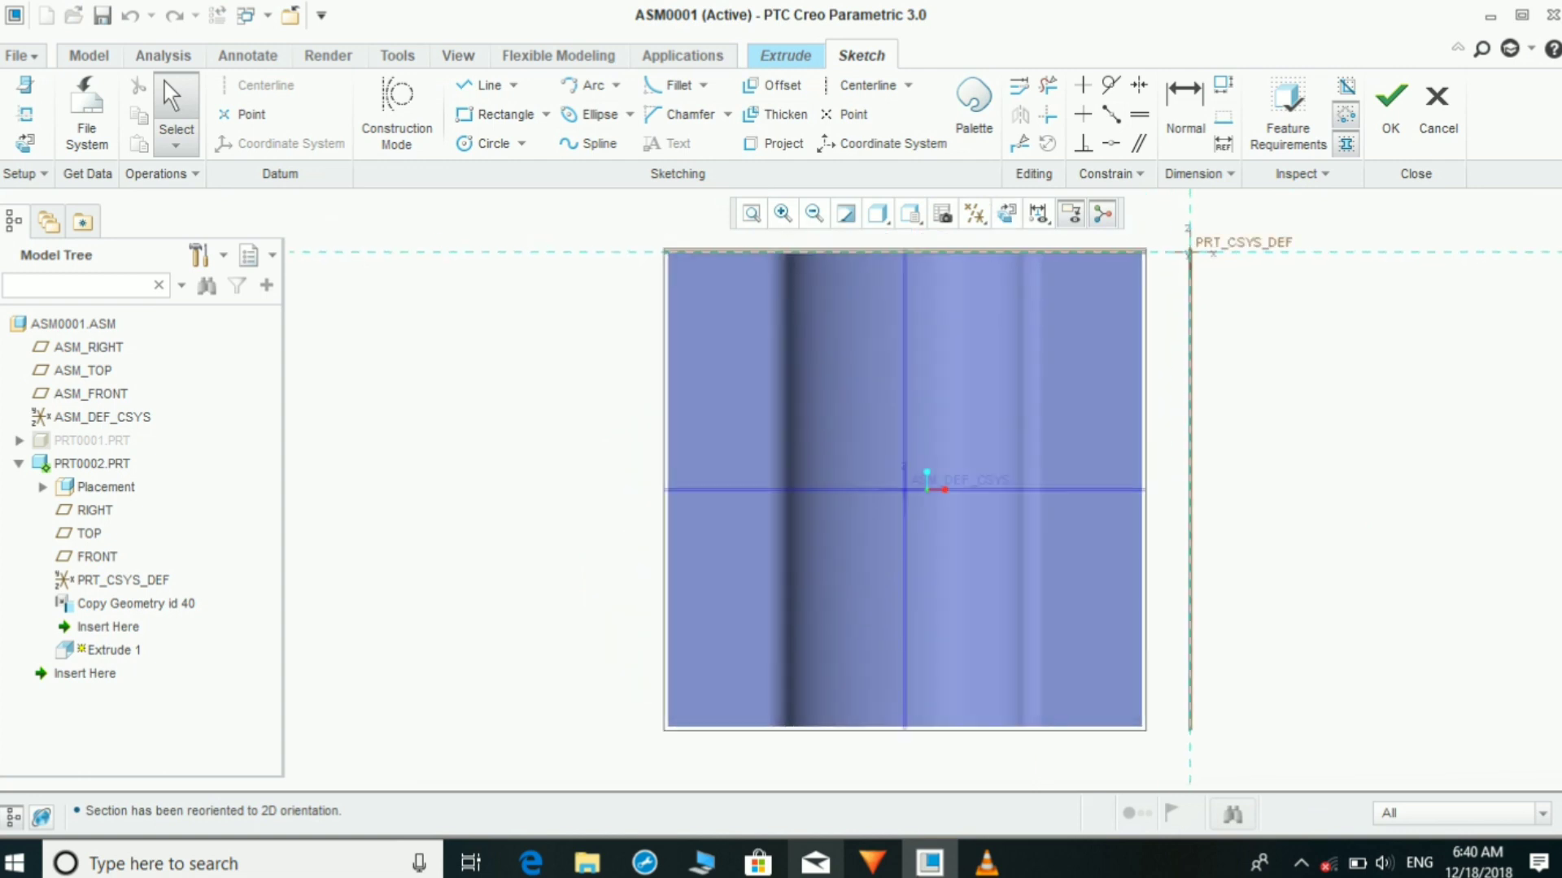
Step: Add three outer edges of the copied geometry as sketch references
click(25, 114)
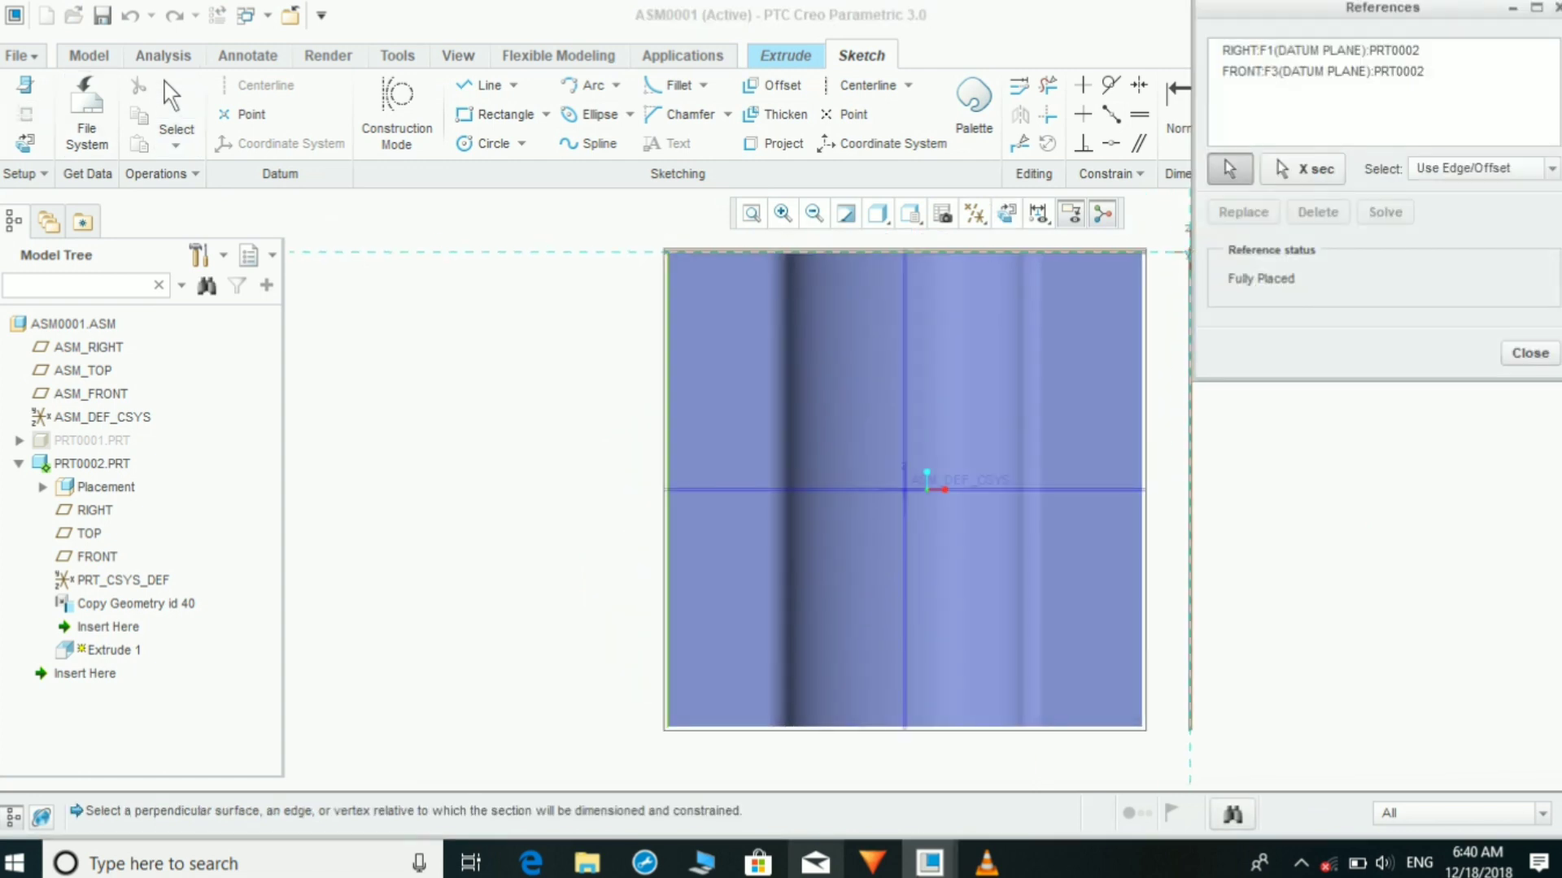
click(667, 569)
click(717, 727)
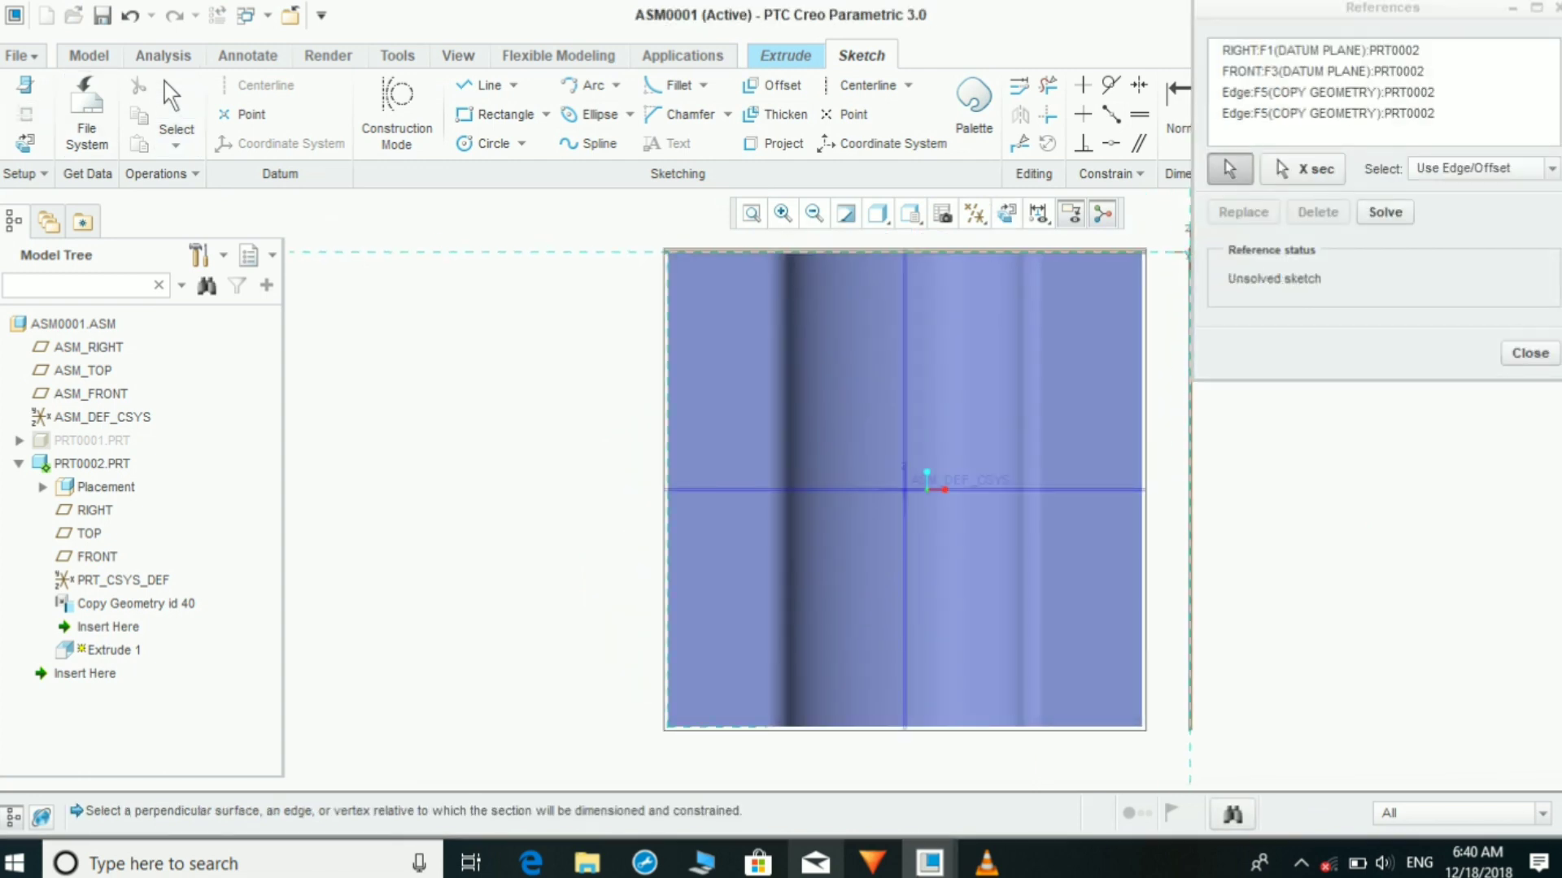
click(1142, 569)
click(1530, 353)
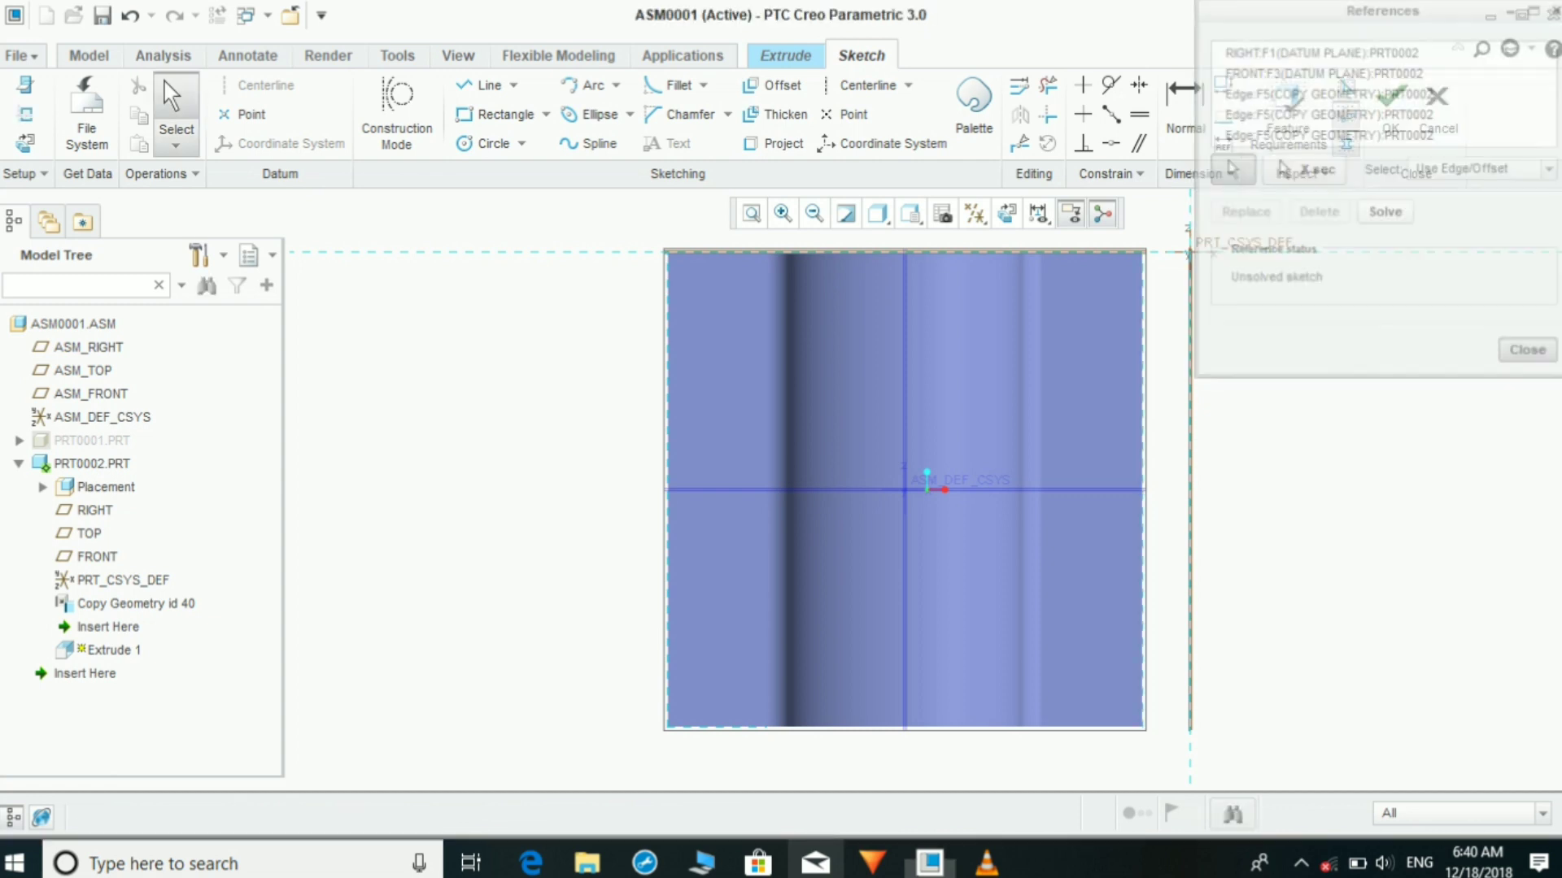
Step: Sketch a rectangle around the full outline of the copied surface and finish the sketch
click(498, 115)
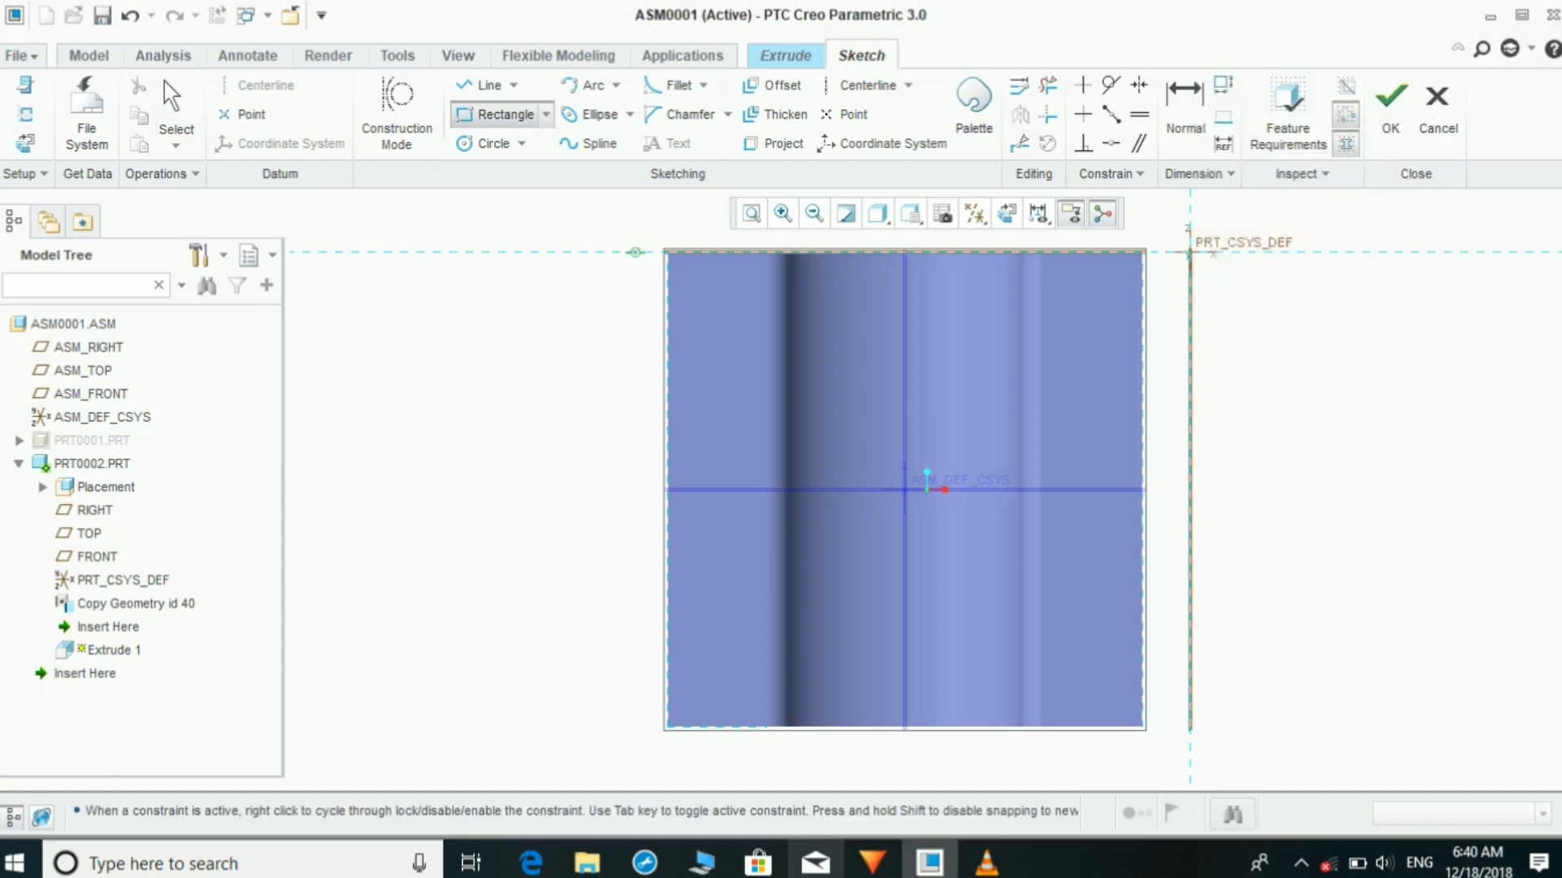
click(667, 252)
click(1142, 727)
click(1391, 102)
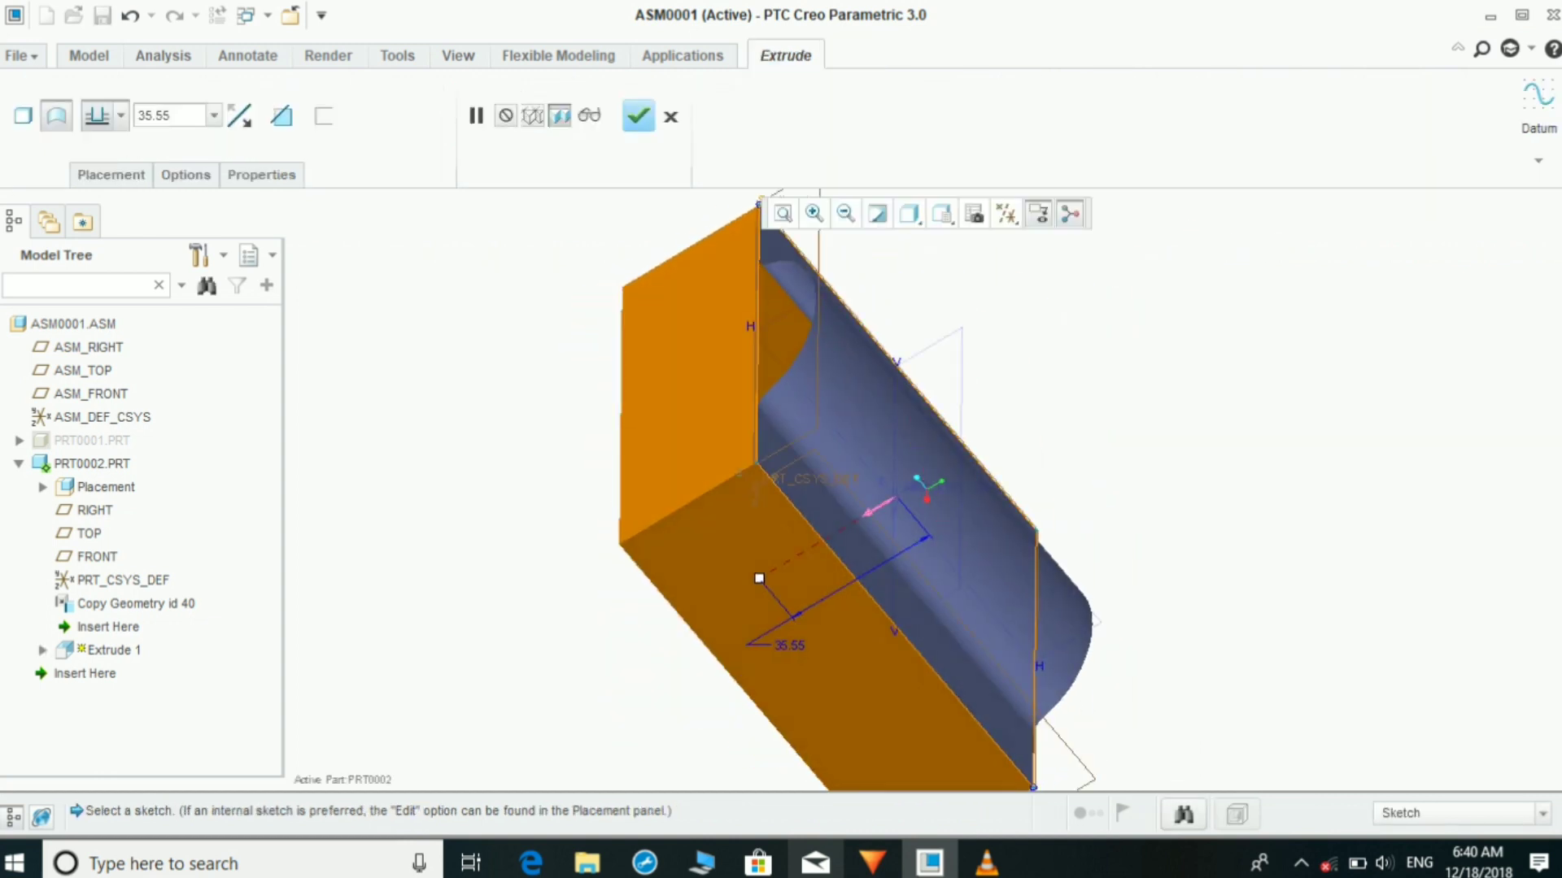
Step: Extrude the rectangle as a surface symmetrically about the sketch plane with a depth of 30, and complete the feature
click(120, 115)
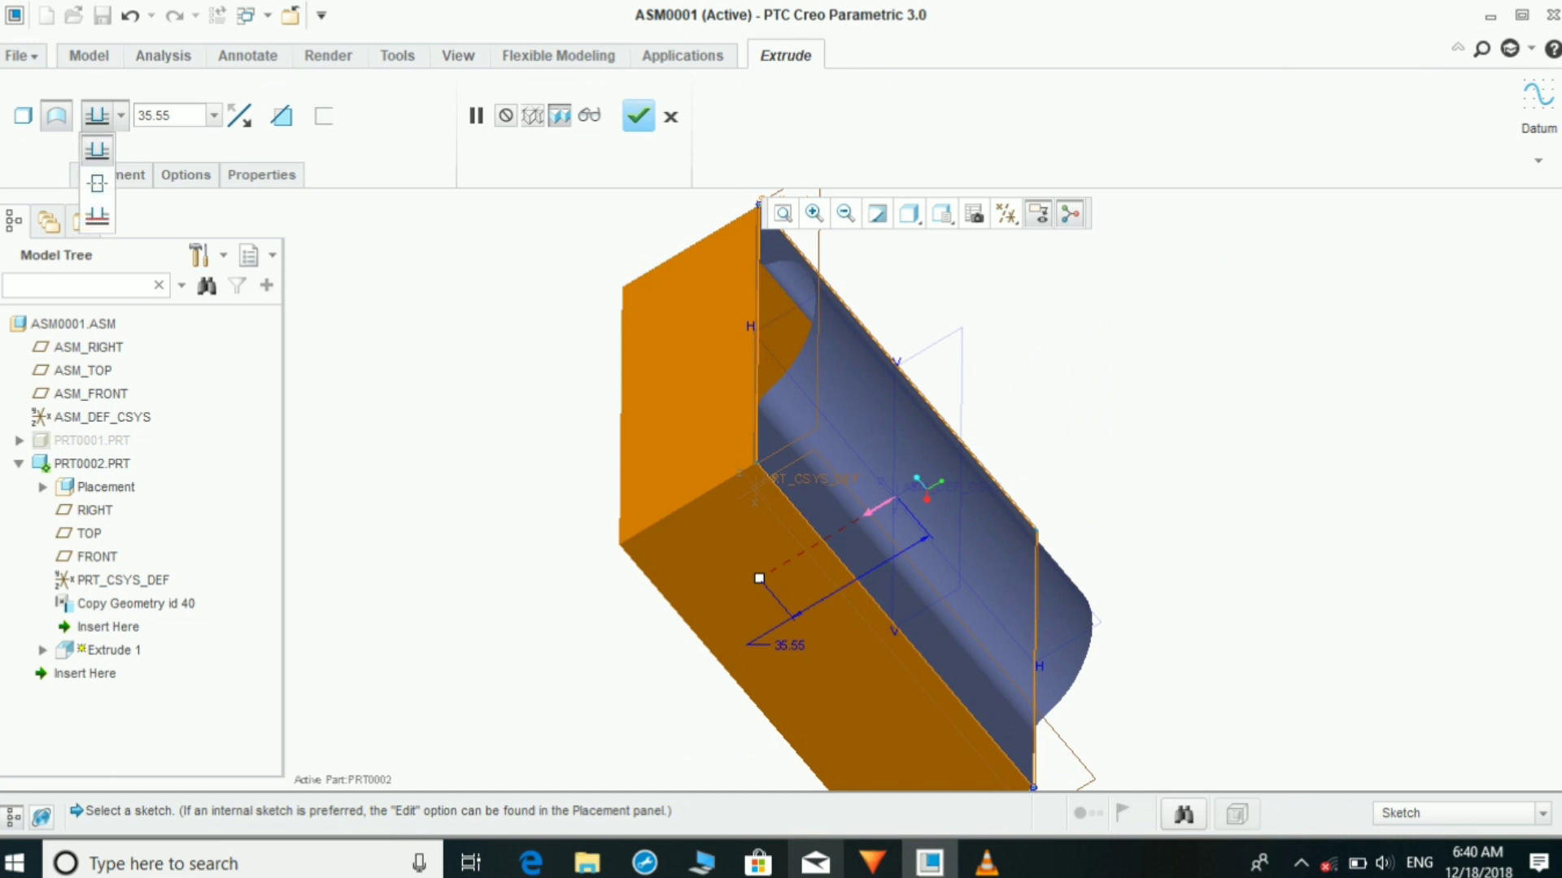
click(97, 173)
click(170, 116)
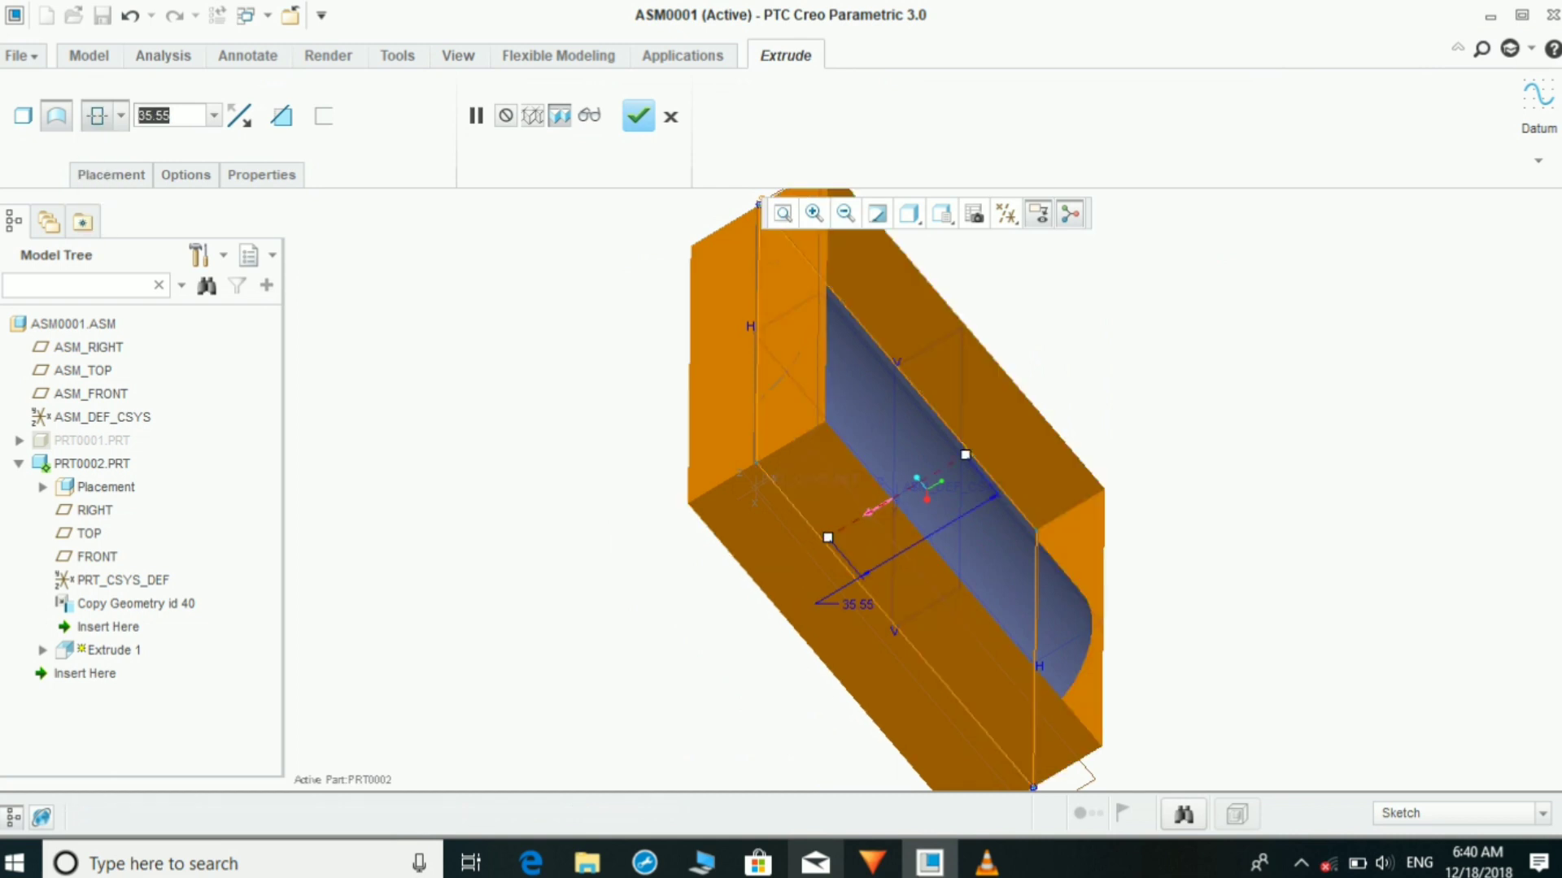
text(30)
key(Return)
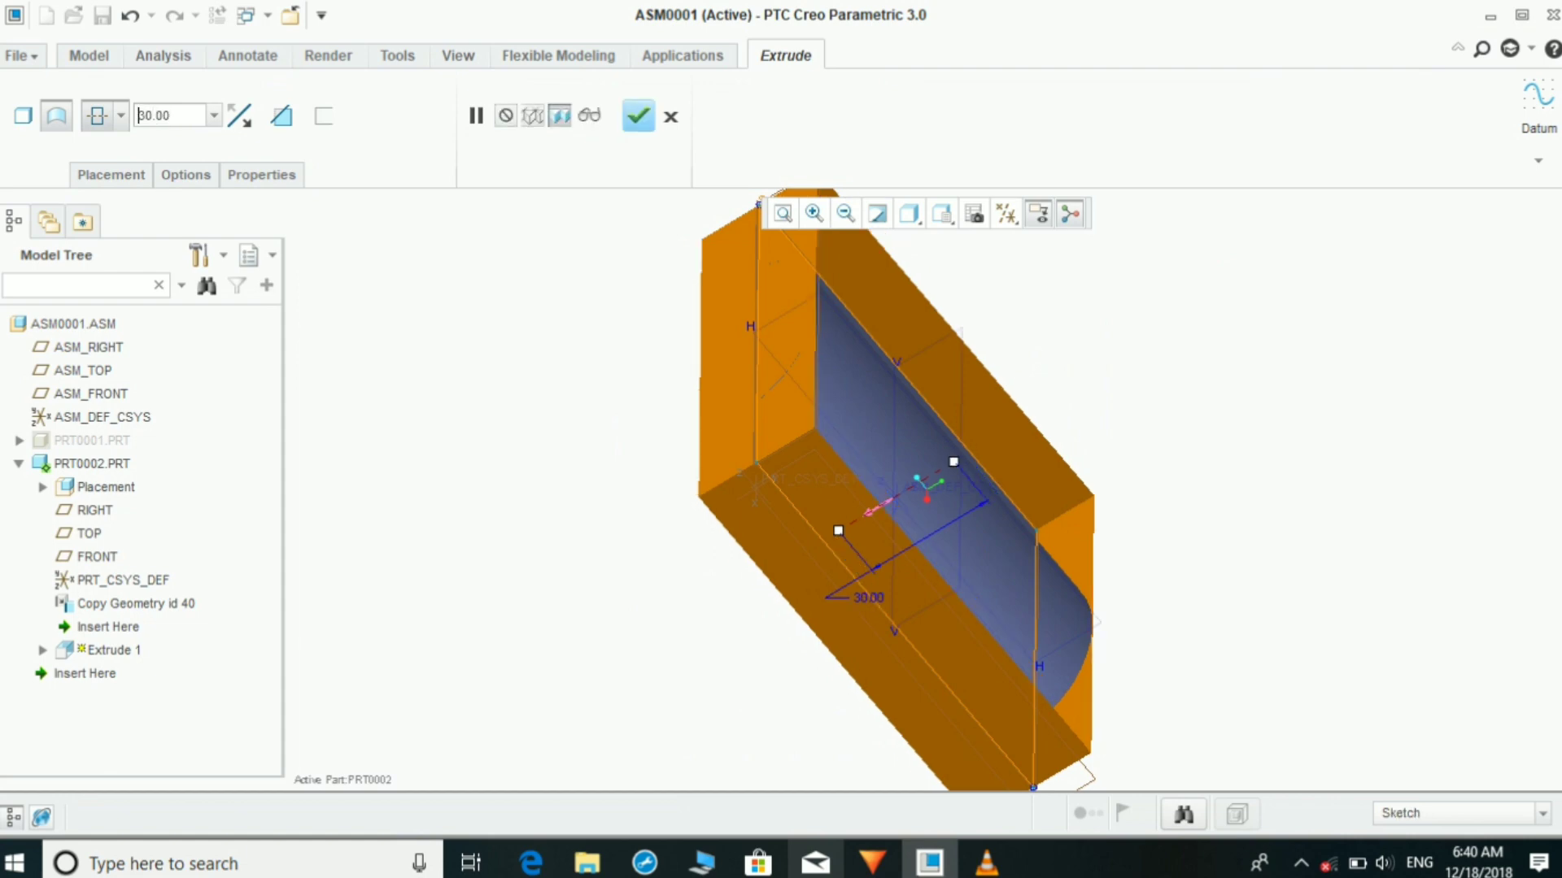
click(638, 116)
click(619, 358)
middle_drag(635, 374, 801, 443)
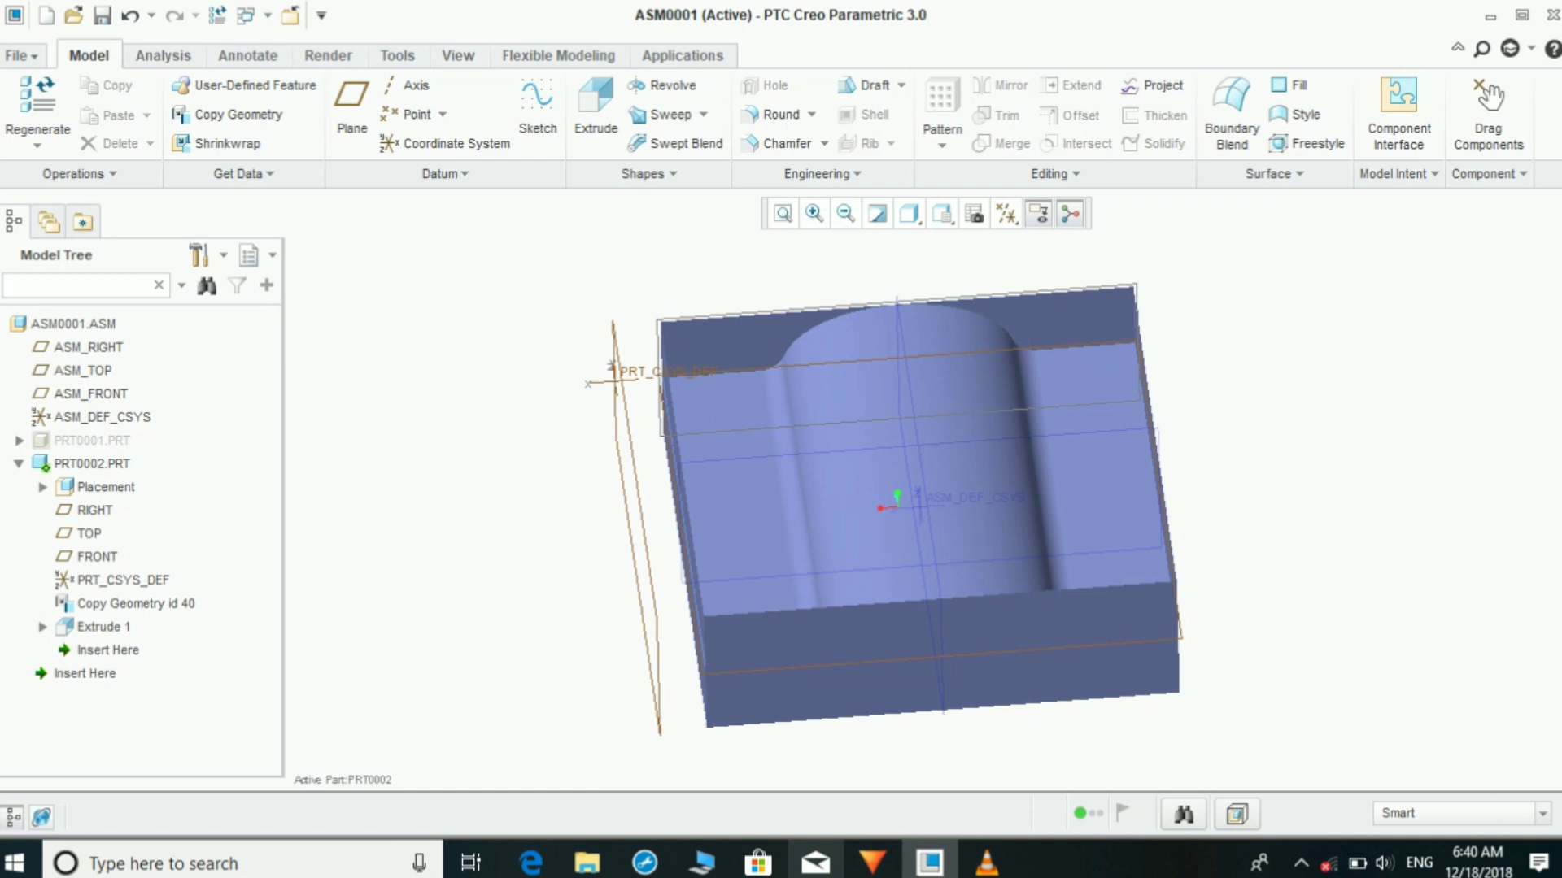
Step: Merge Extrude 1 with the copied geometry, flipping the kept side so the walls below the curved surface remain
key(ctrl+d)
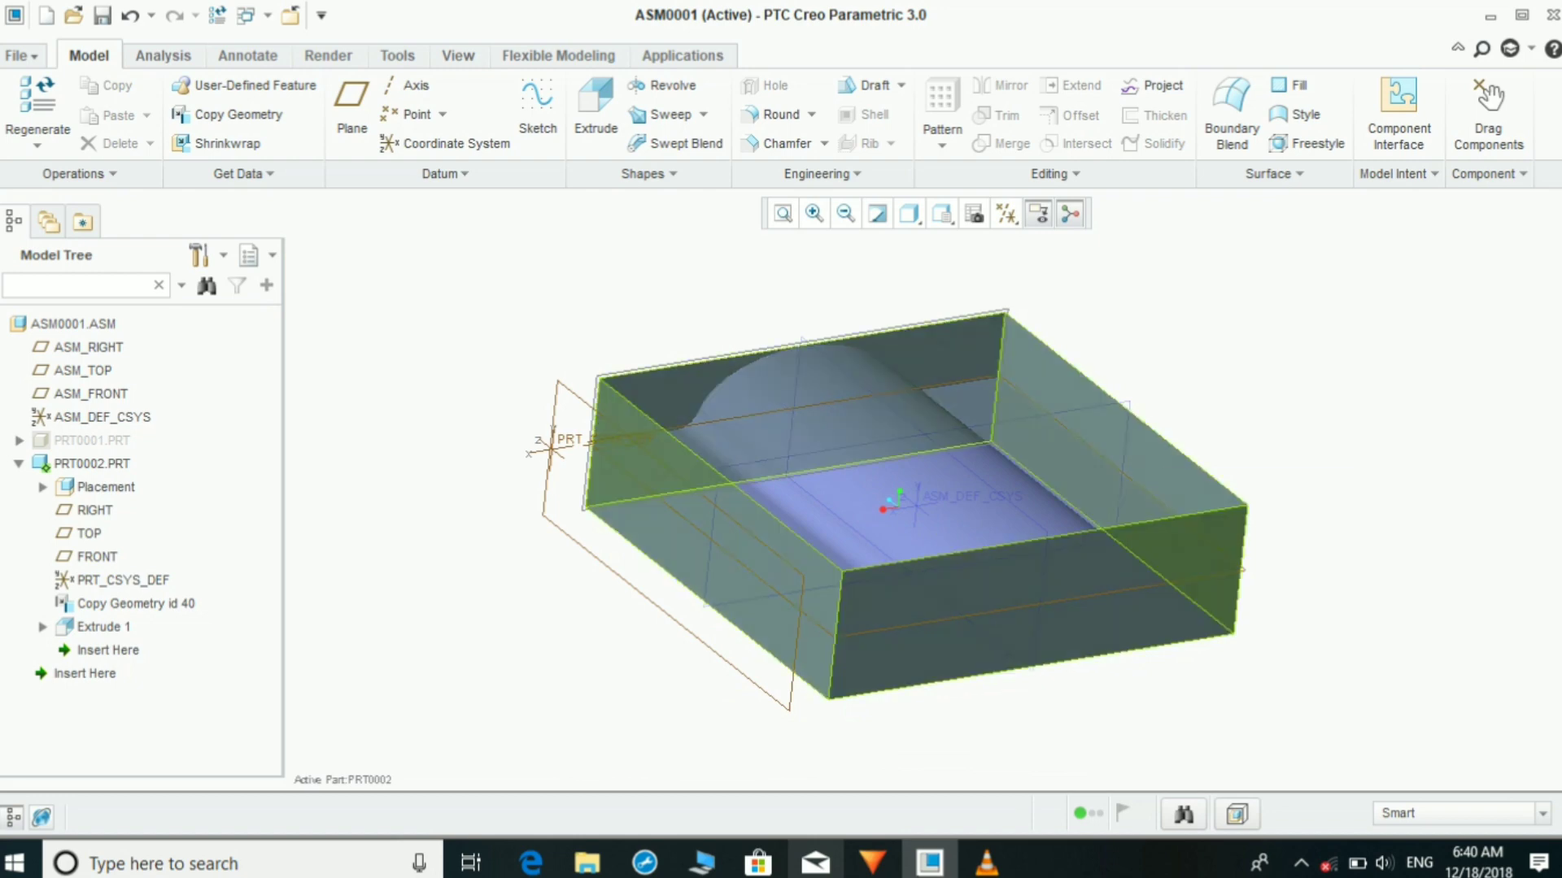
click(1163, 472)
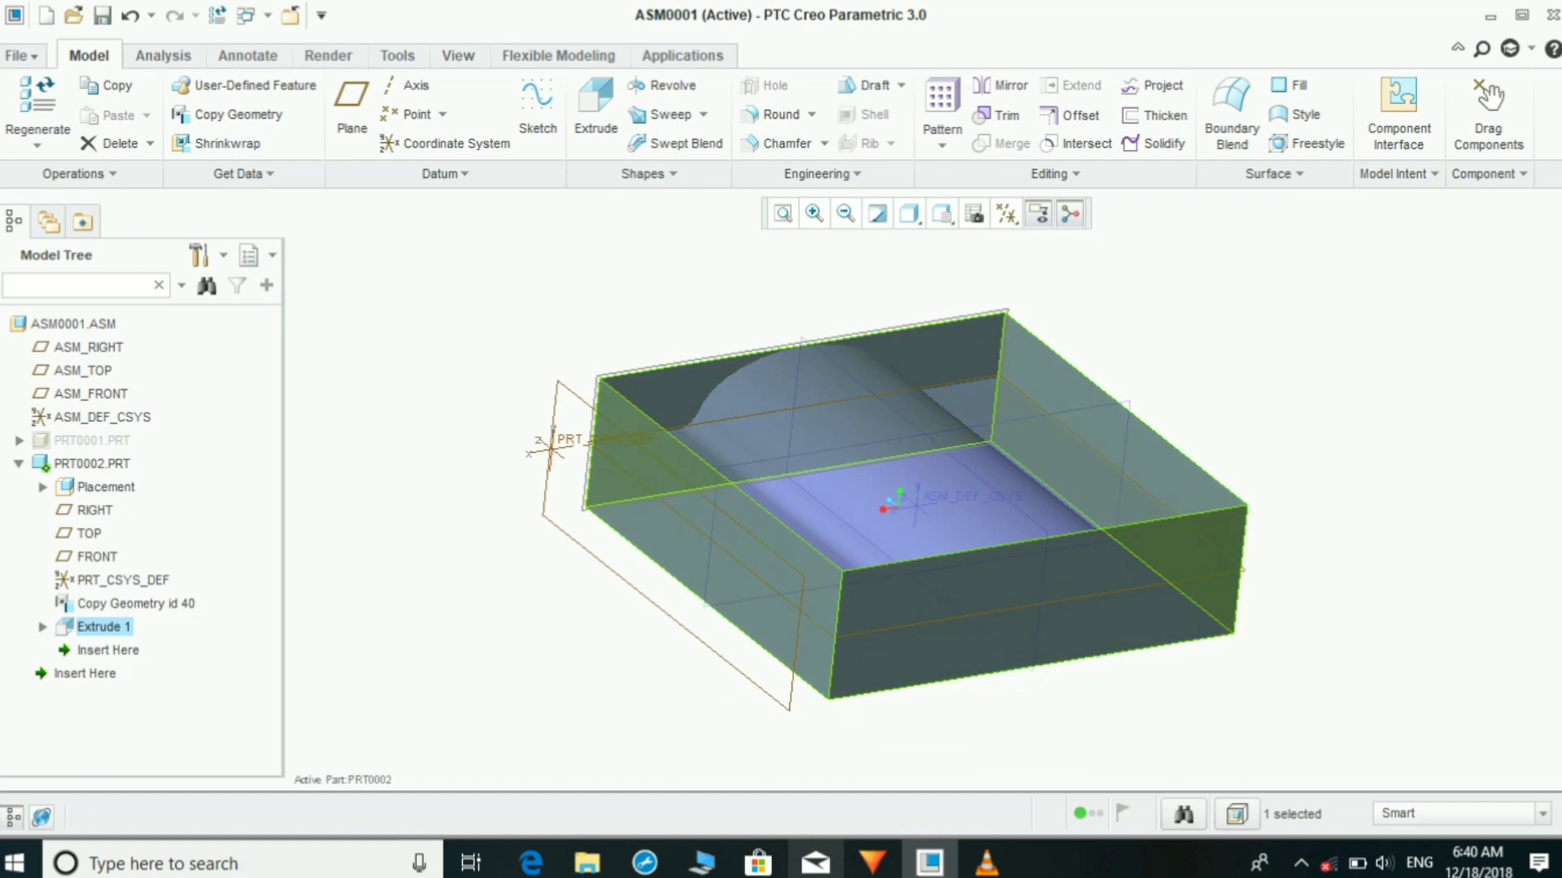
ctrl+click(136, 603)
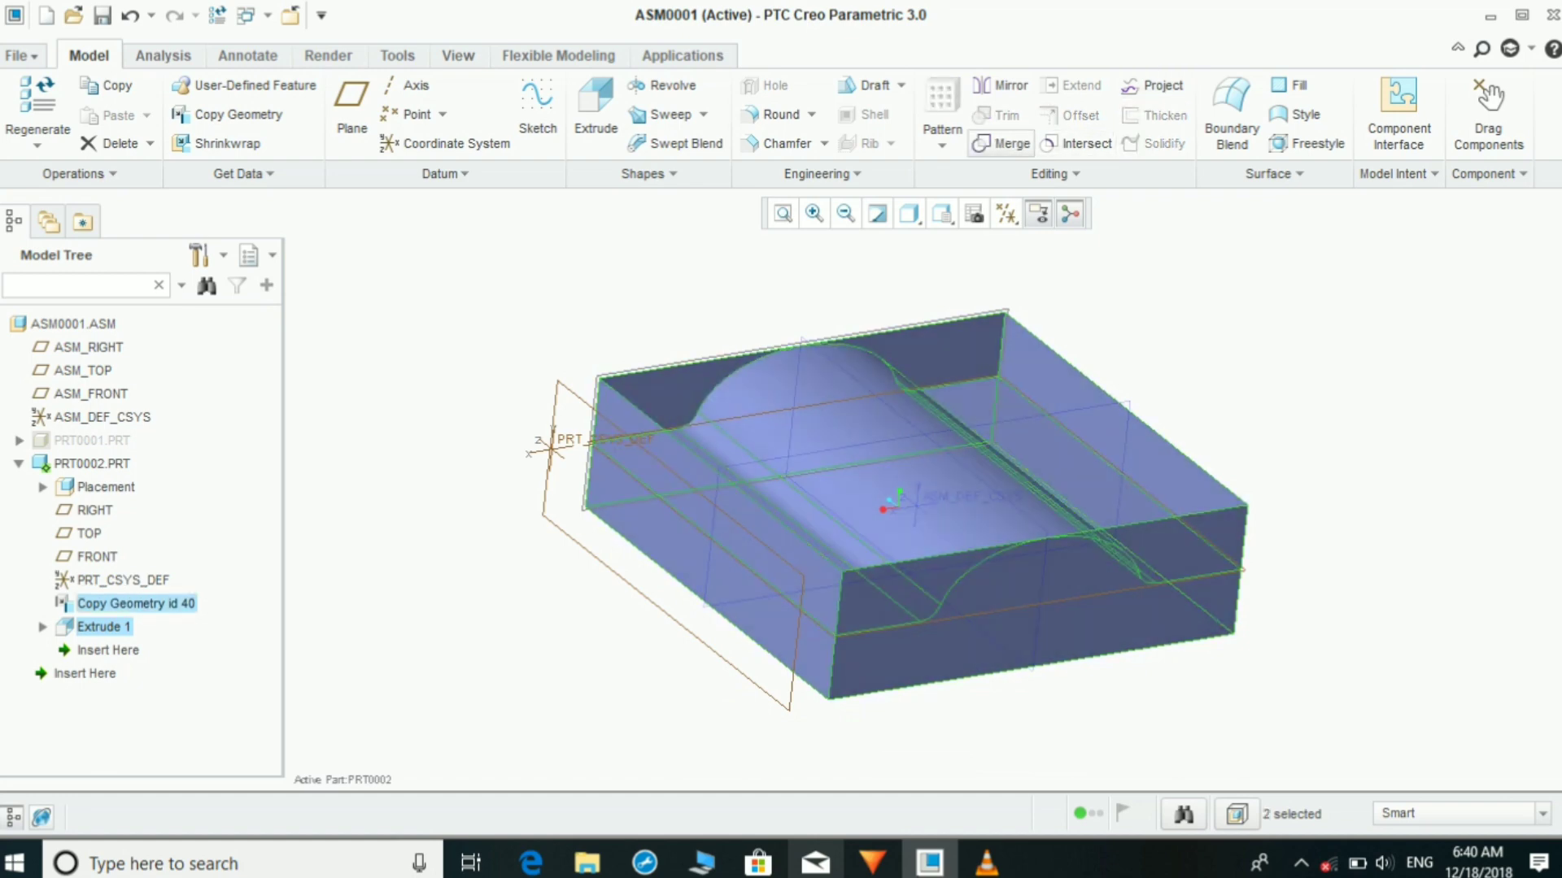
click(1002, 143)
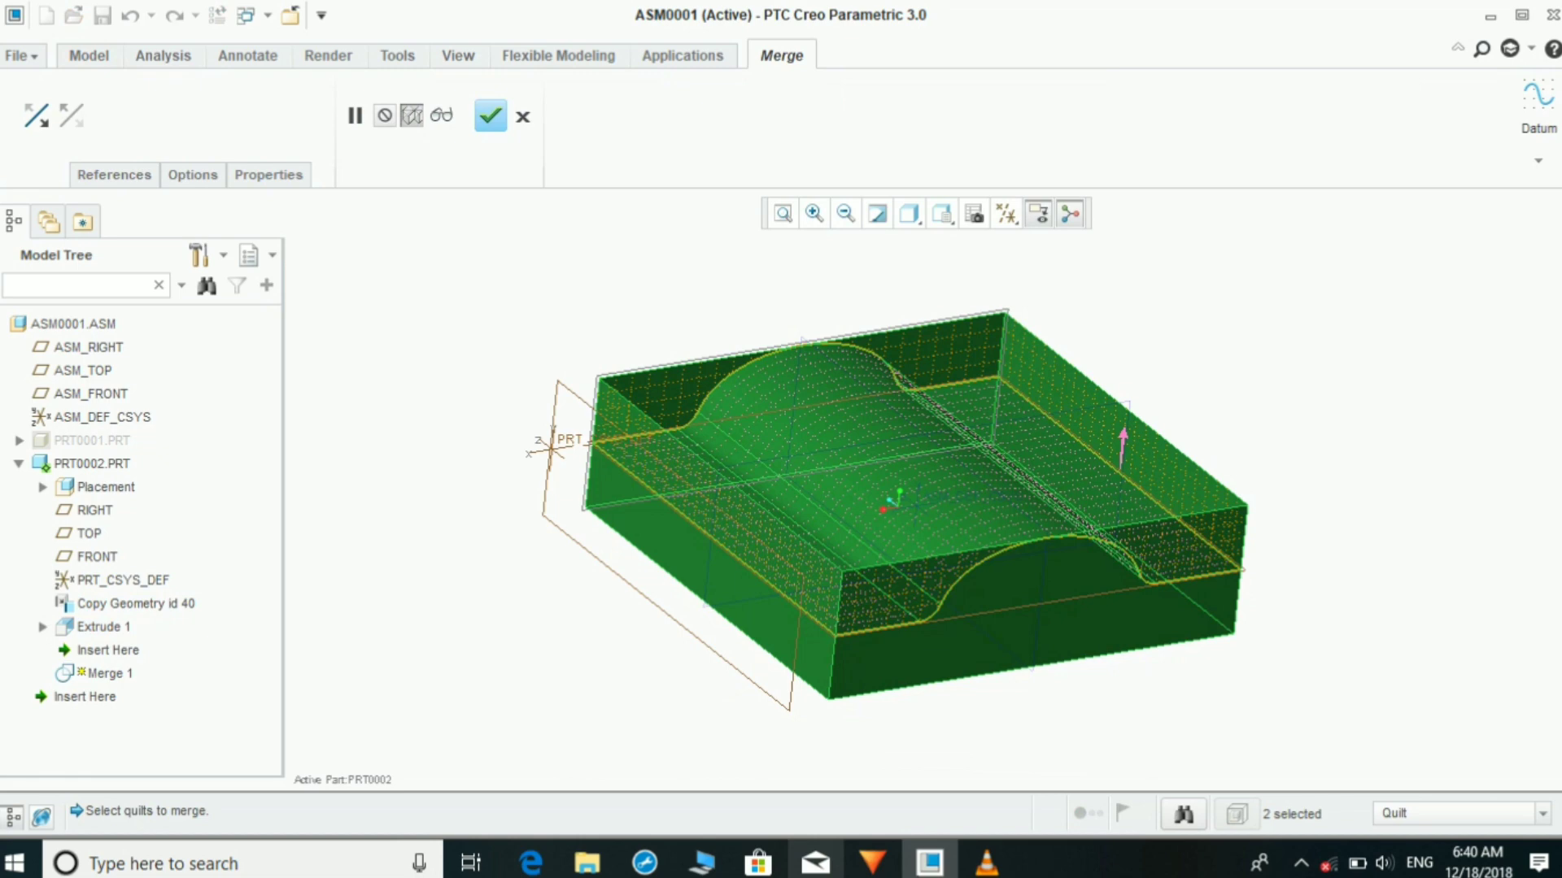
click(36, 115)
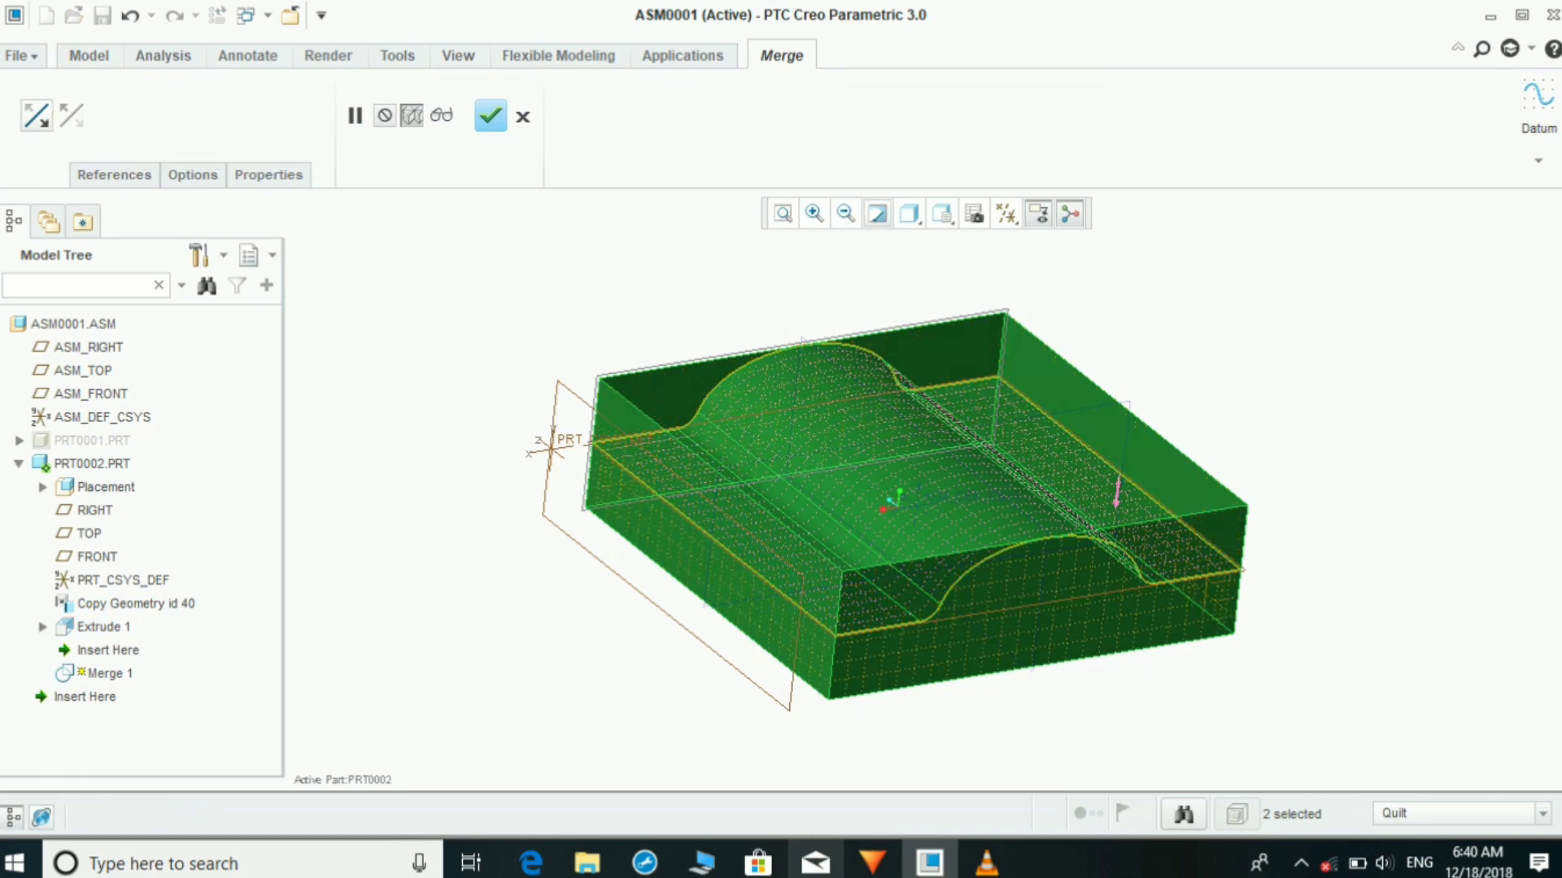
click(491, 116)
click(1139, 309)
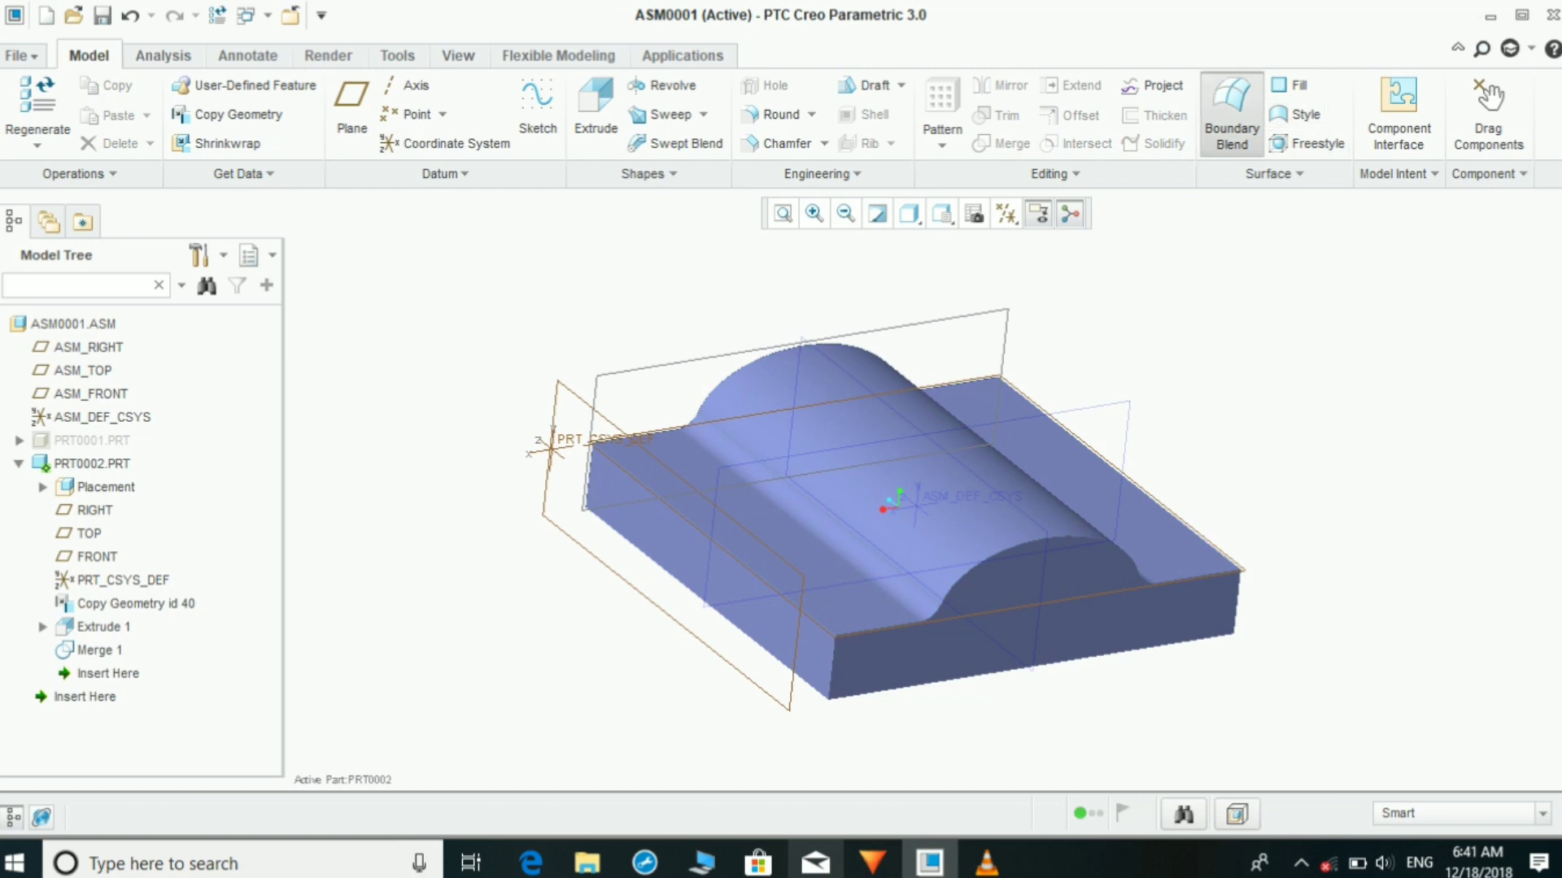
Step: Create a Boundary Blend surface between the two opposite lower edges of the walls to close the open underside
click(1232, 114)
scroll(862, 452, up, 4)
middle_drag(862, 504, 789, 445)
scroll(789, 445, down, 4)
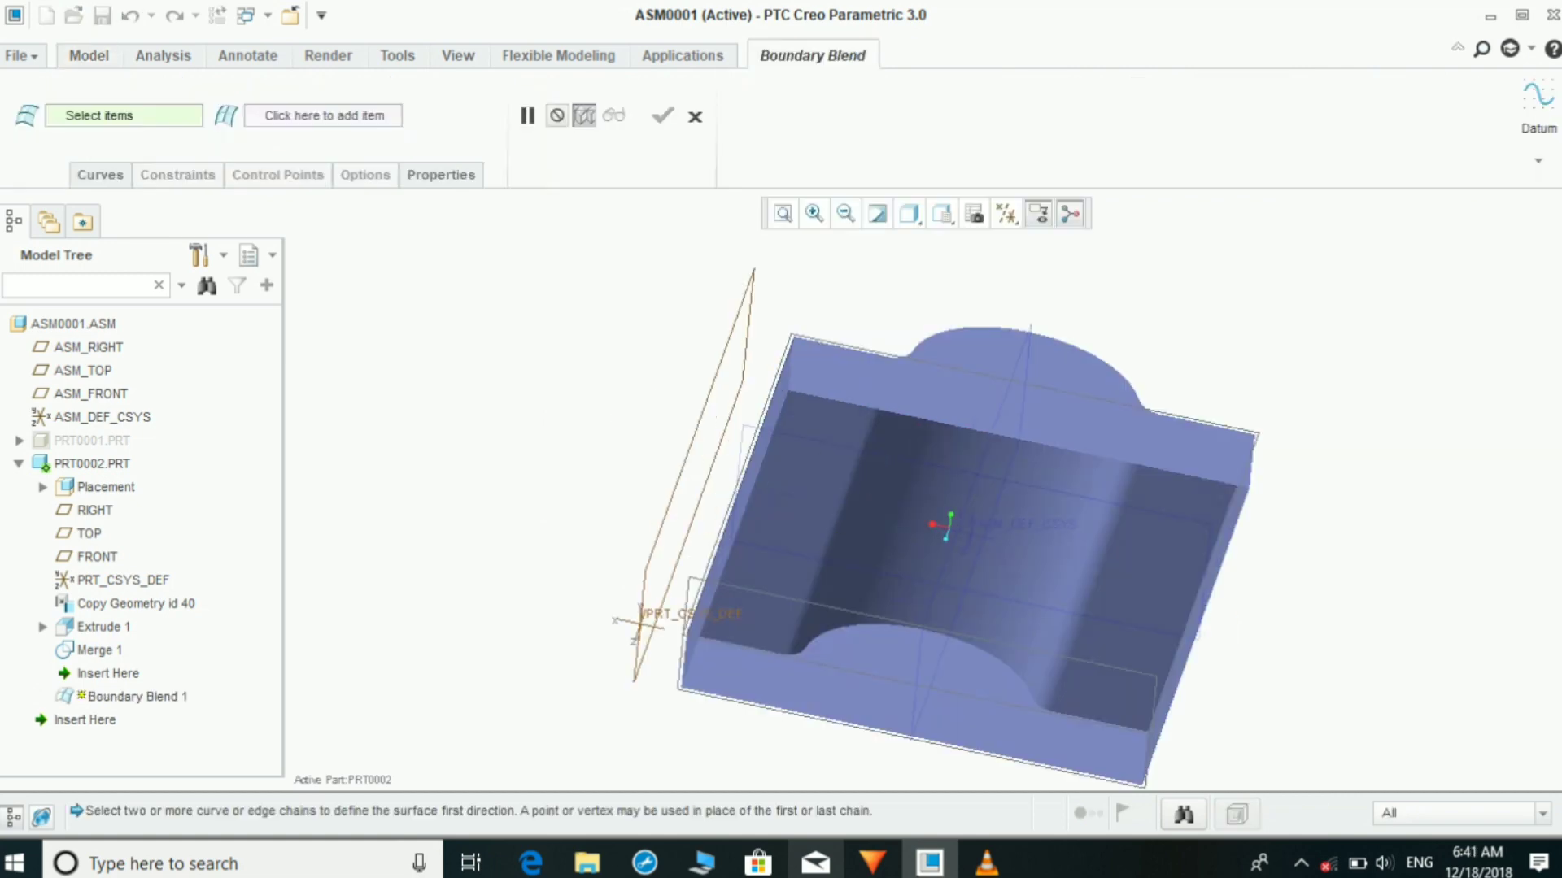
click(739, 529)
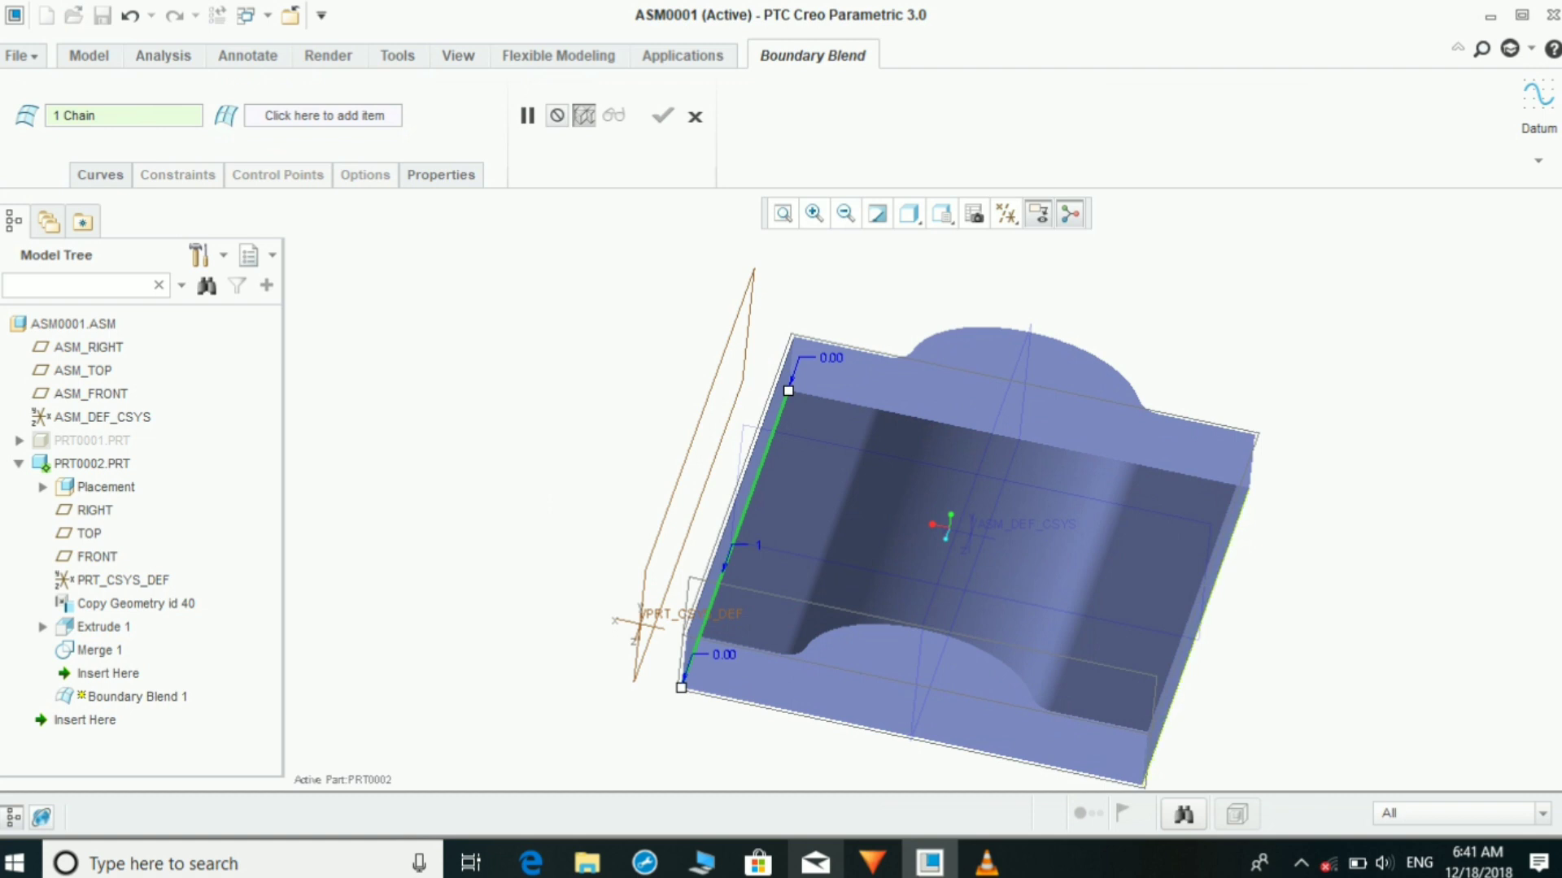
ctrl+click(1199, 630)
scroll(948, 537, up, 3)
click(663, 115)
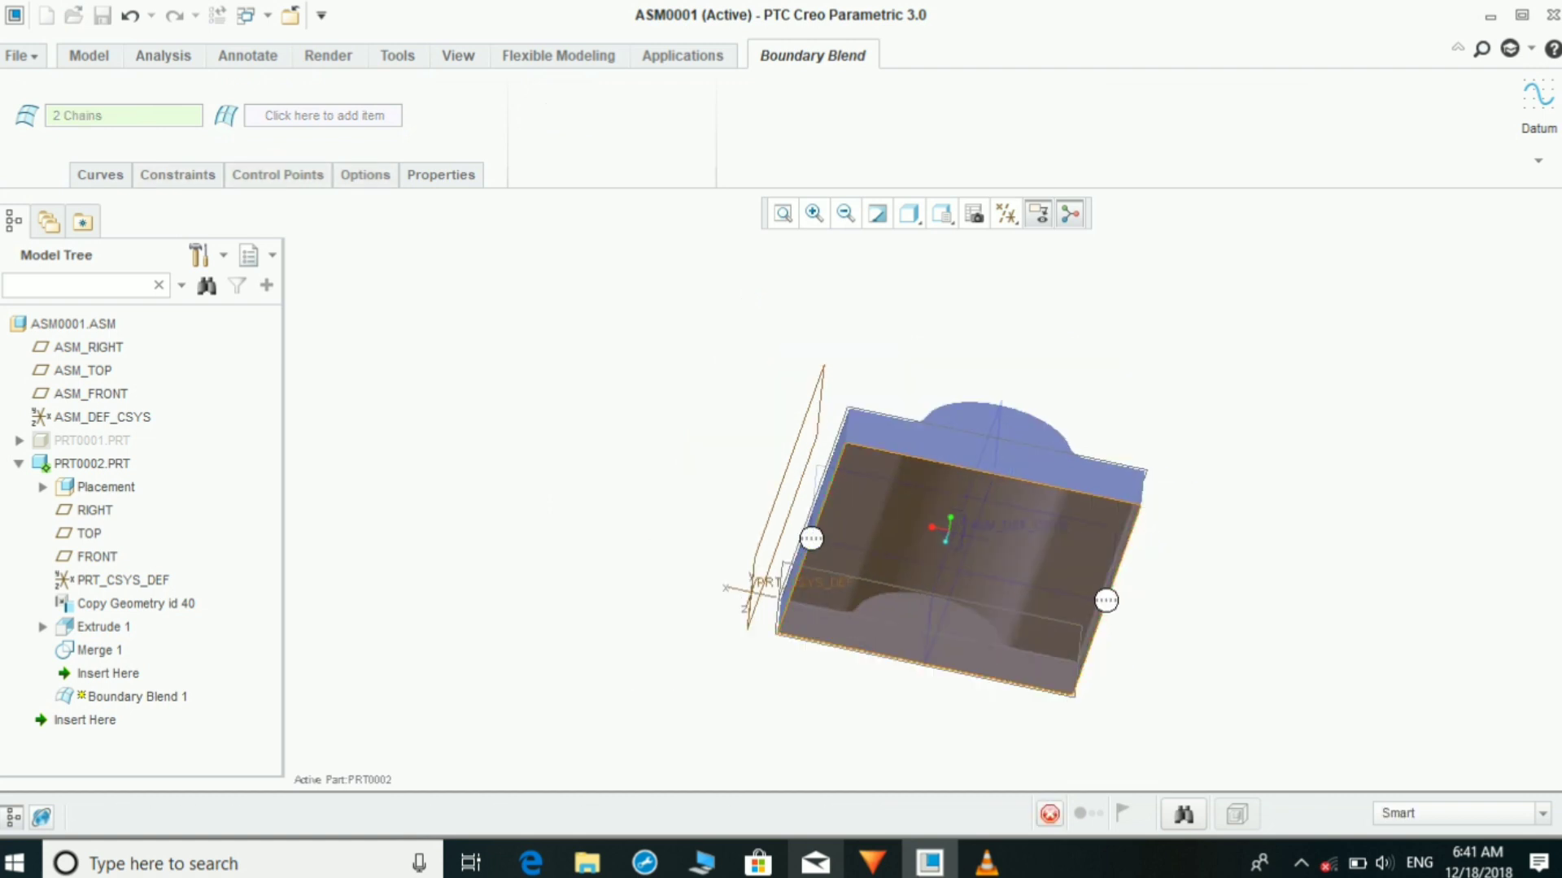
Step: Merge Boundary Blend 1 with the Merge 1 quilt and clear the selection
middle_drag(943, 456, 976, 634)
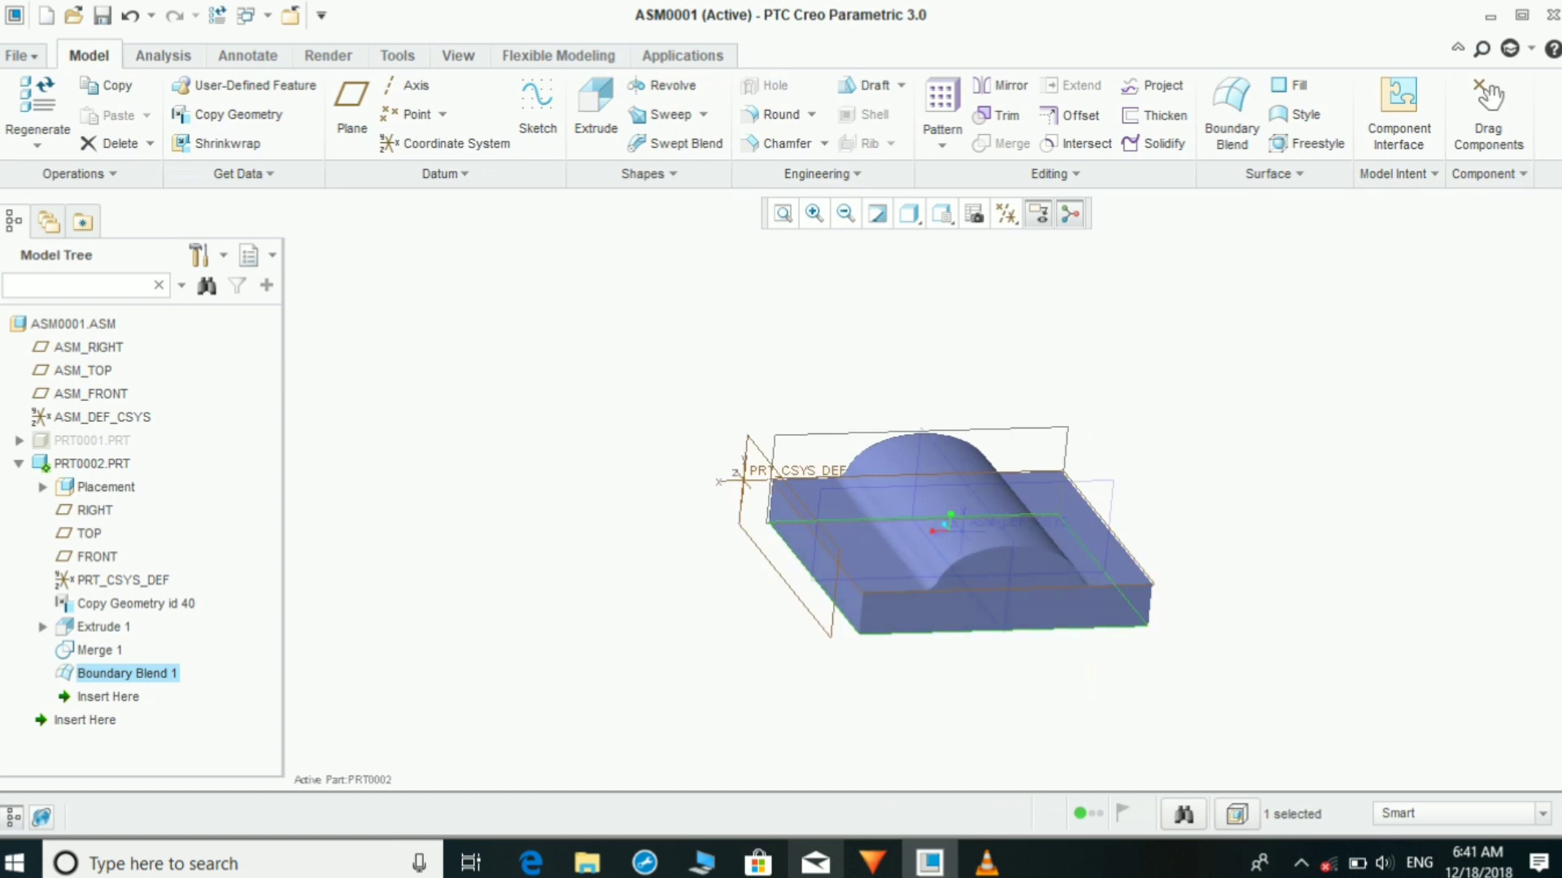
ctrl+click(100, 651)
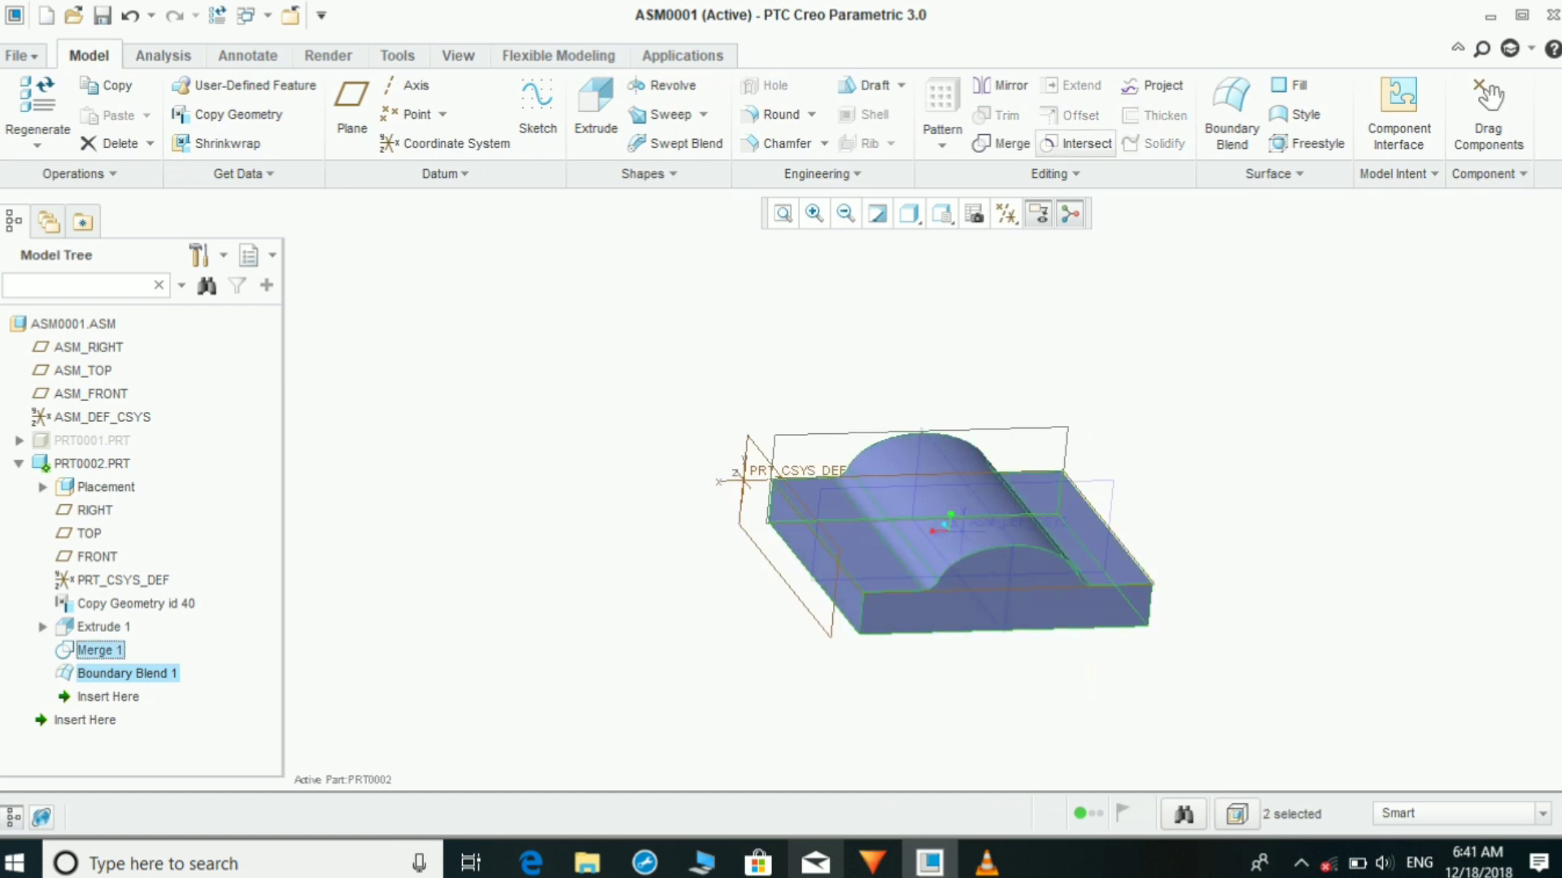
click(1002, 143)
click(490, 116)
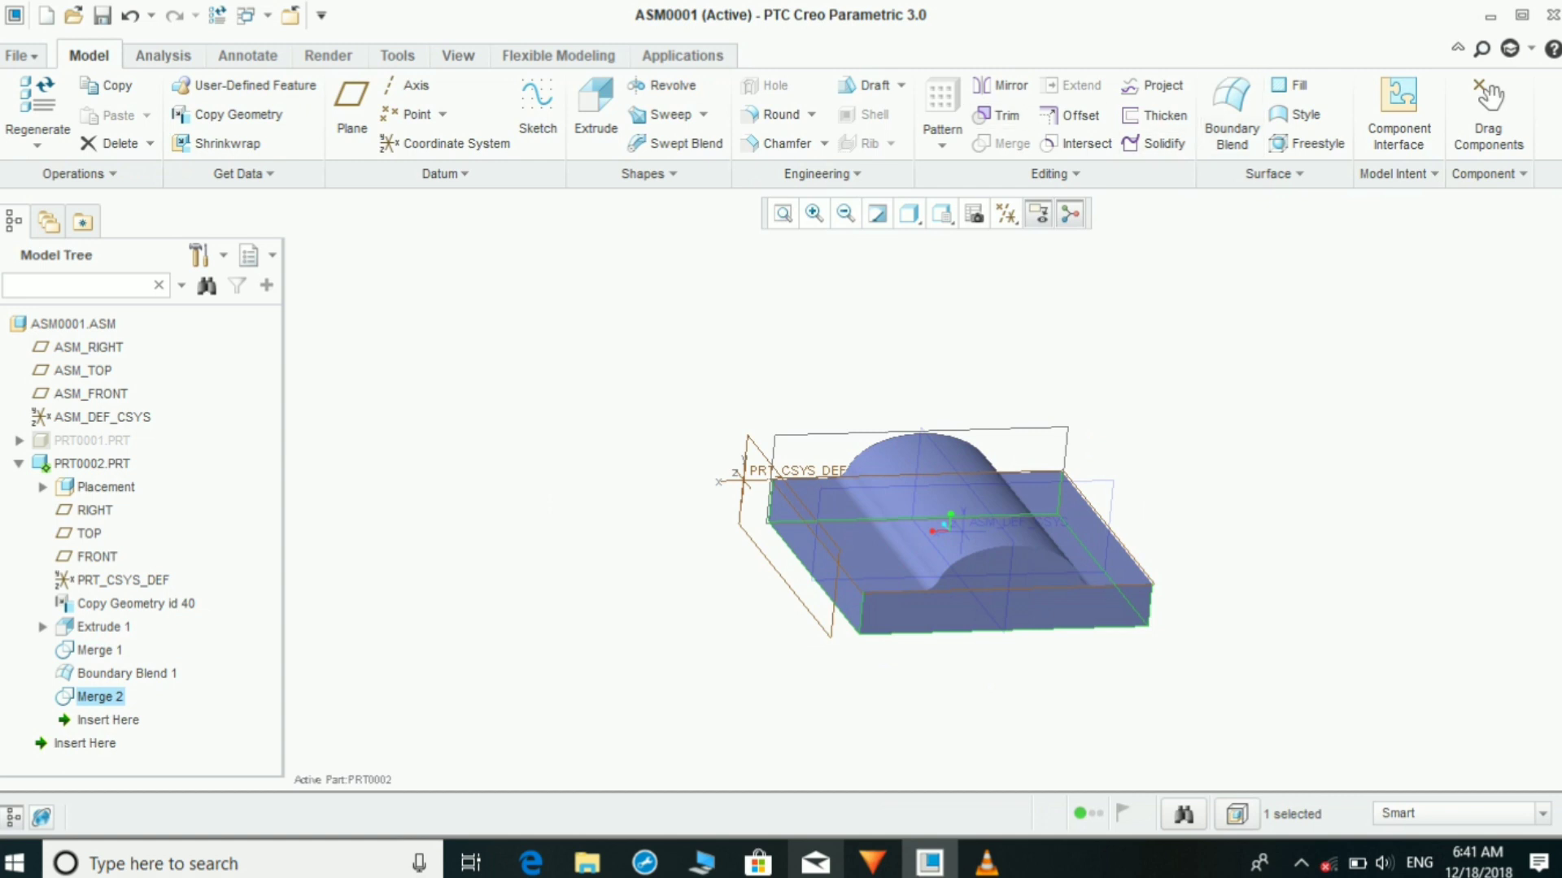
key(Escape)
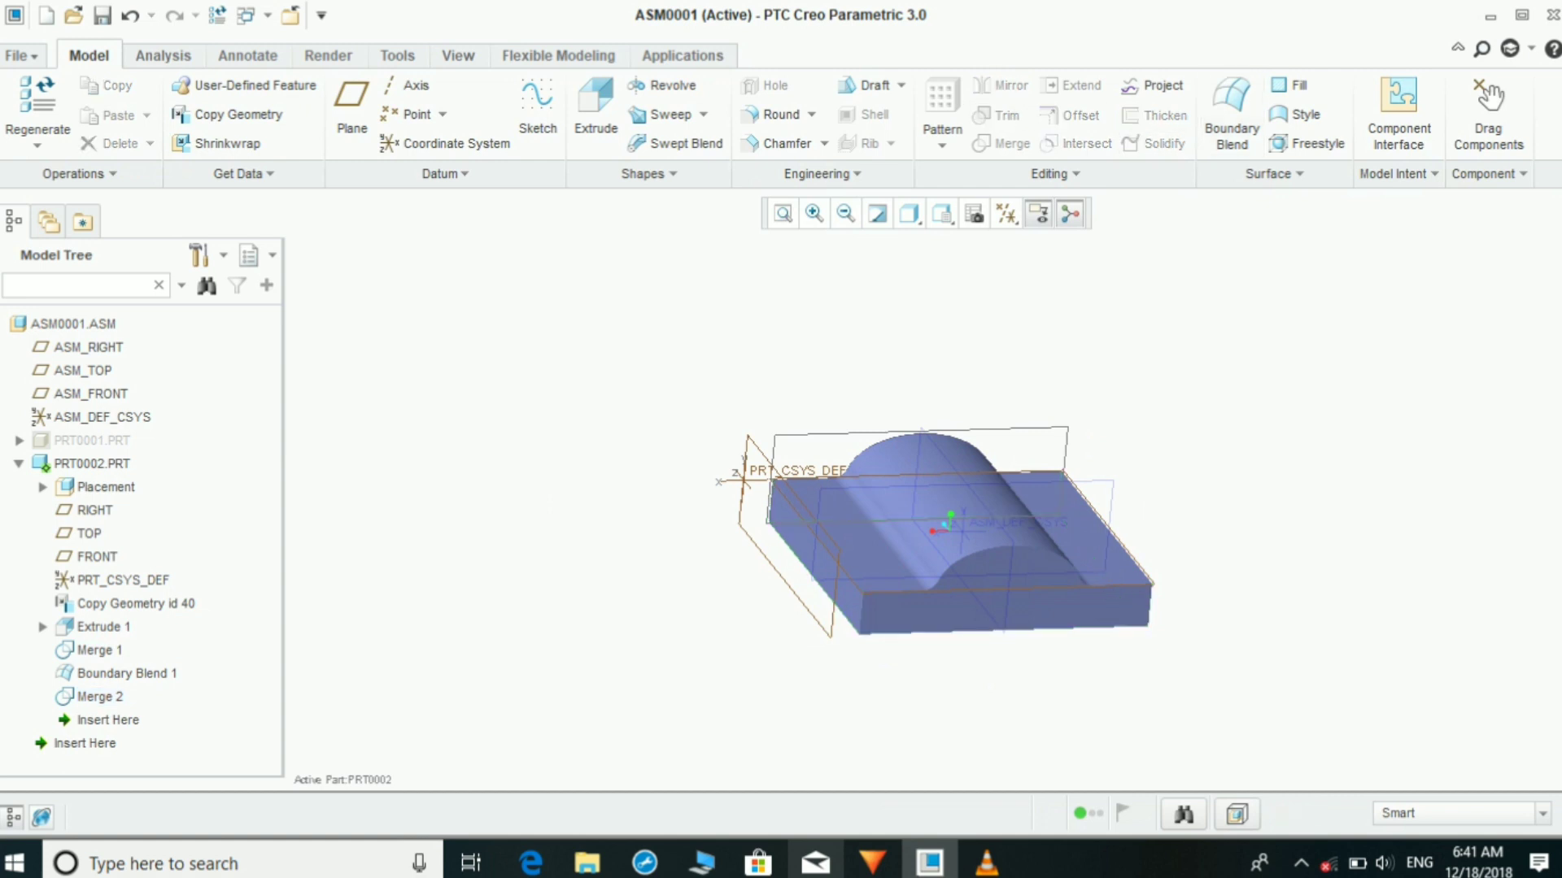
Step: Solidify the Merge 2 quilt into a solid body and deselect the feature
click(100, 697)
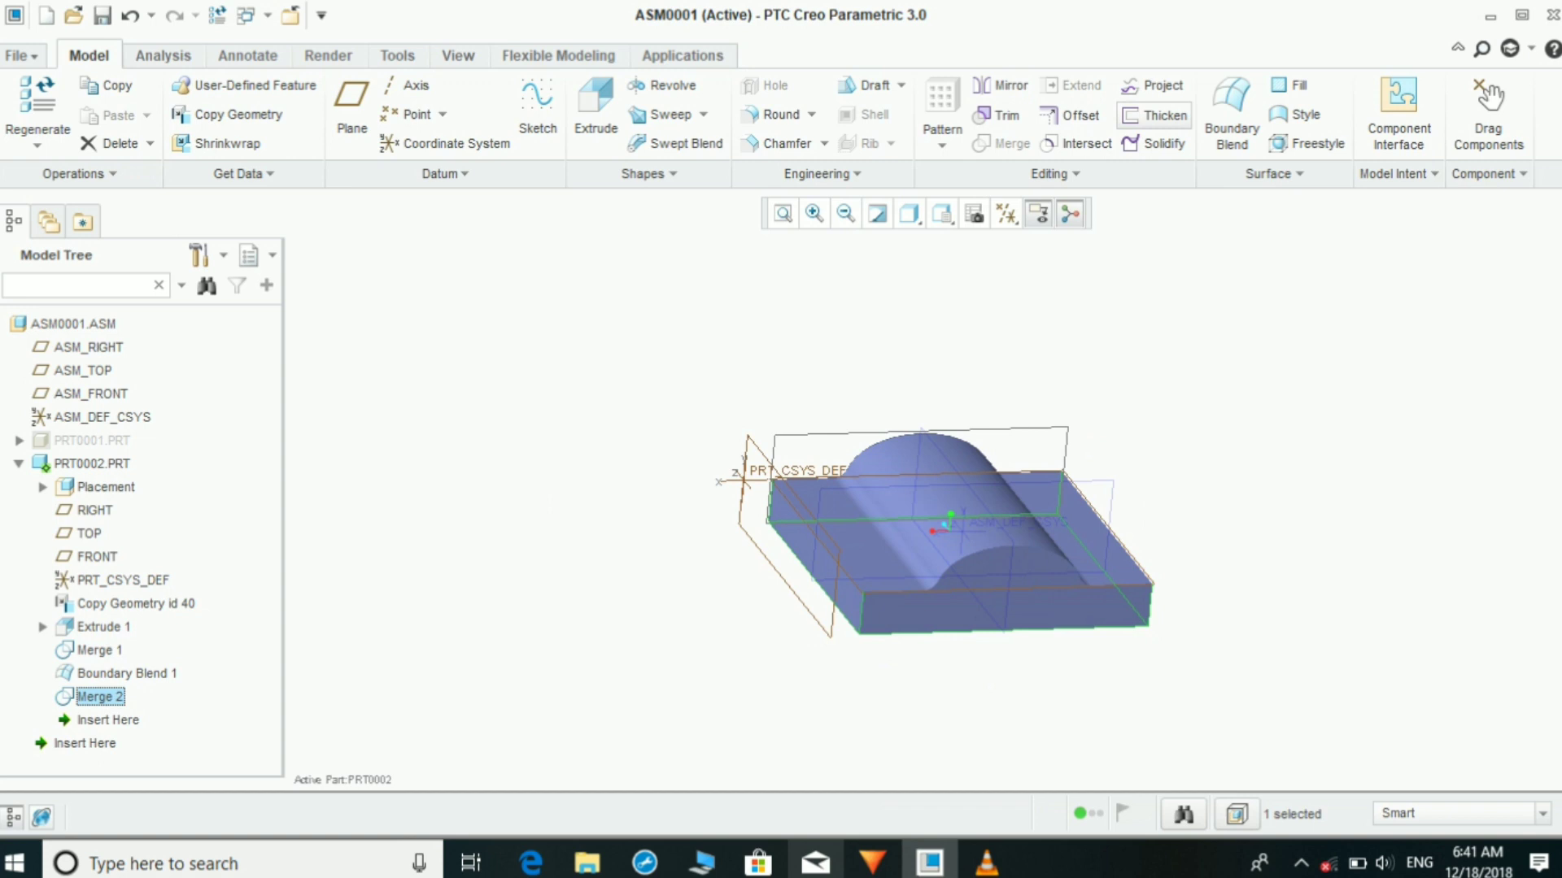
click(1155, 143)
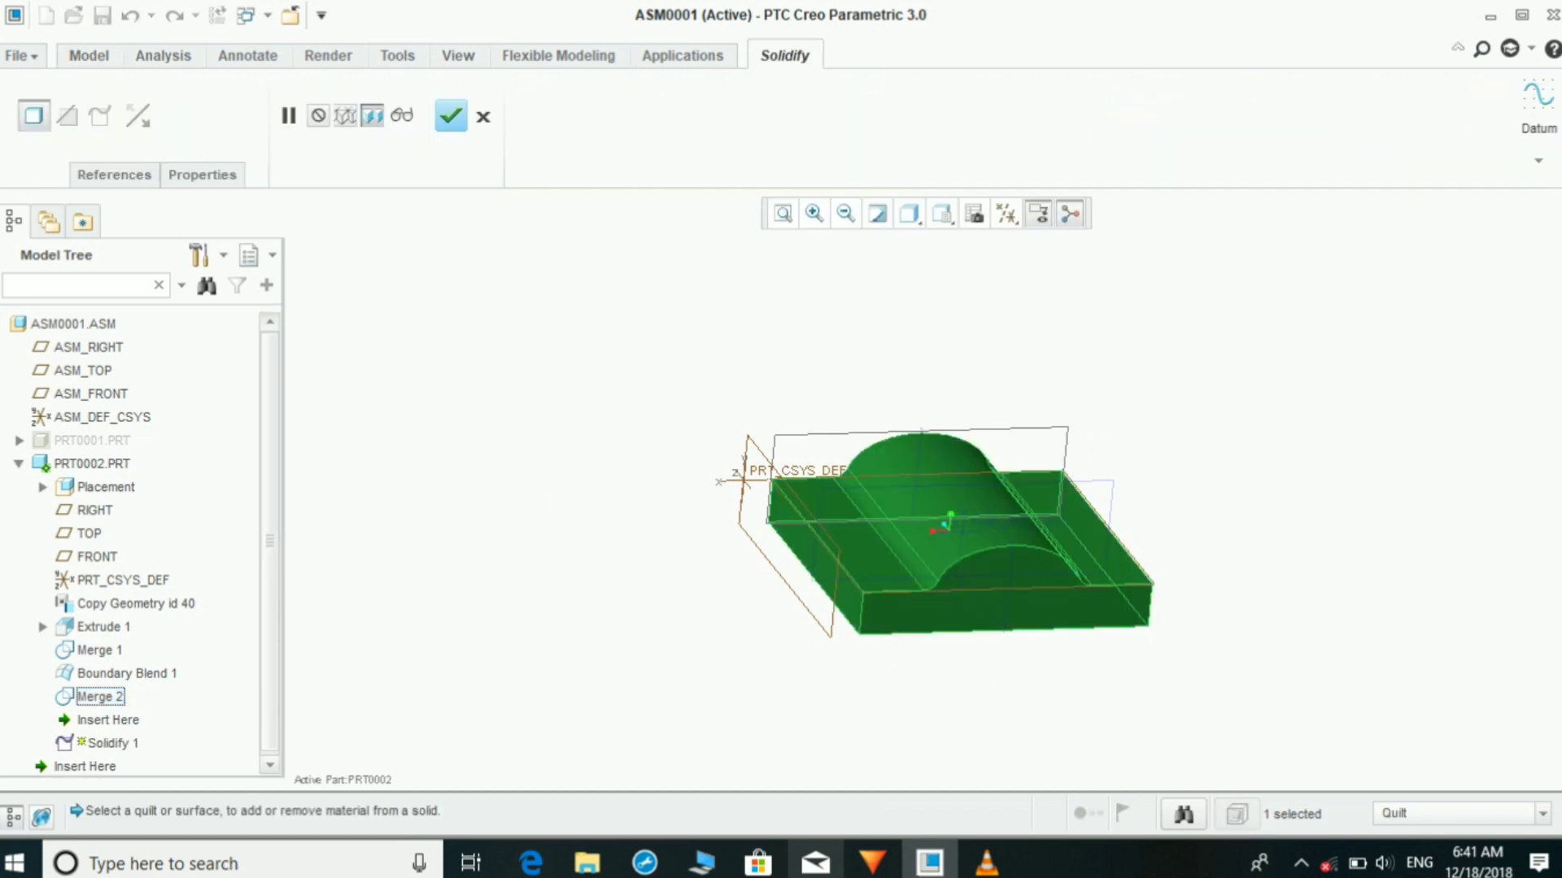
click(451, 116)
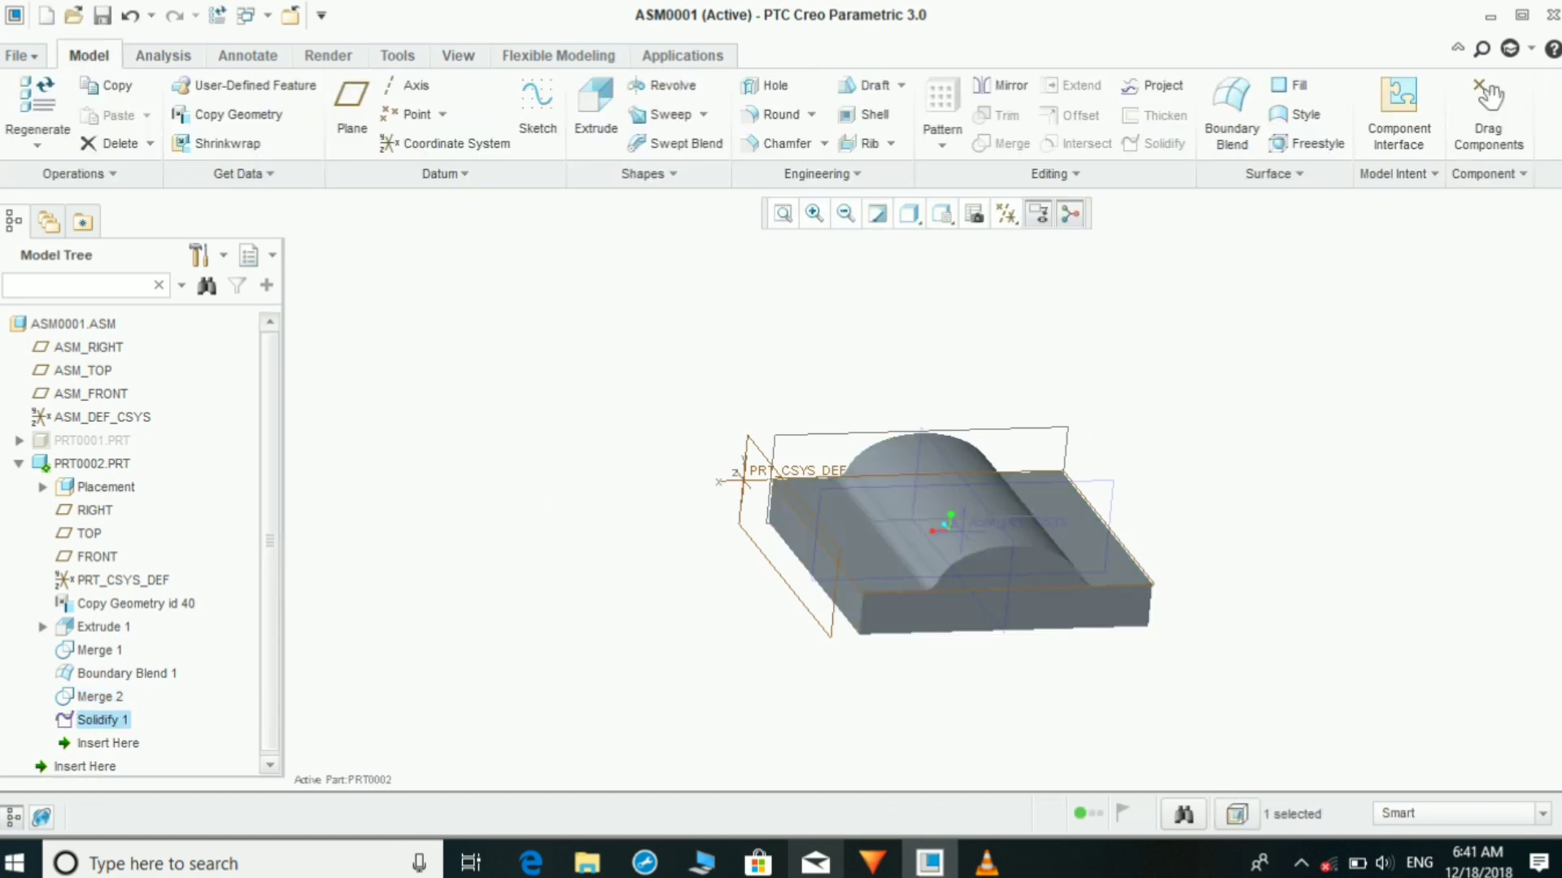
click(838, 349)
Step: Turn off the datum display, including planes and coordinate systems, so only the body is shown
scroll(838, 350, up, 2)
middle_drag(838, 350, 651, 337)
middle_drag(1179, 497, 1190, 579)
scroll(1190, 579, down, 3)
scroll(861, 502, down, 3)
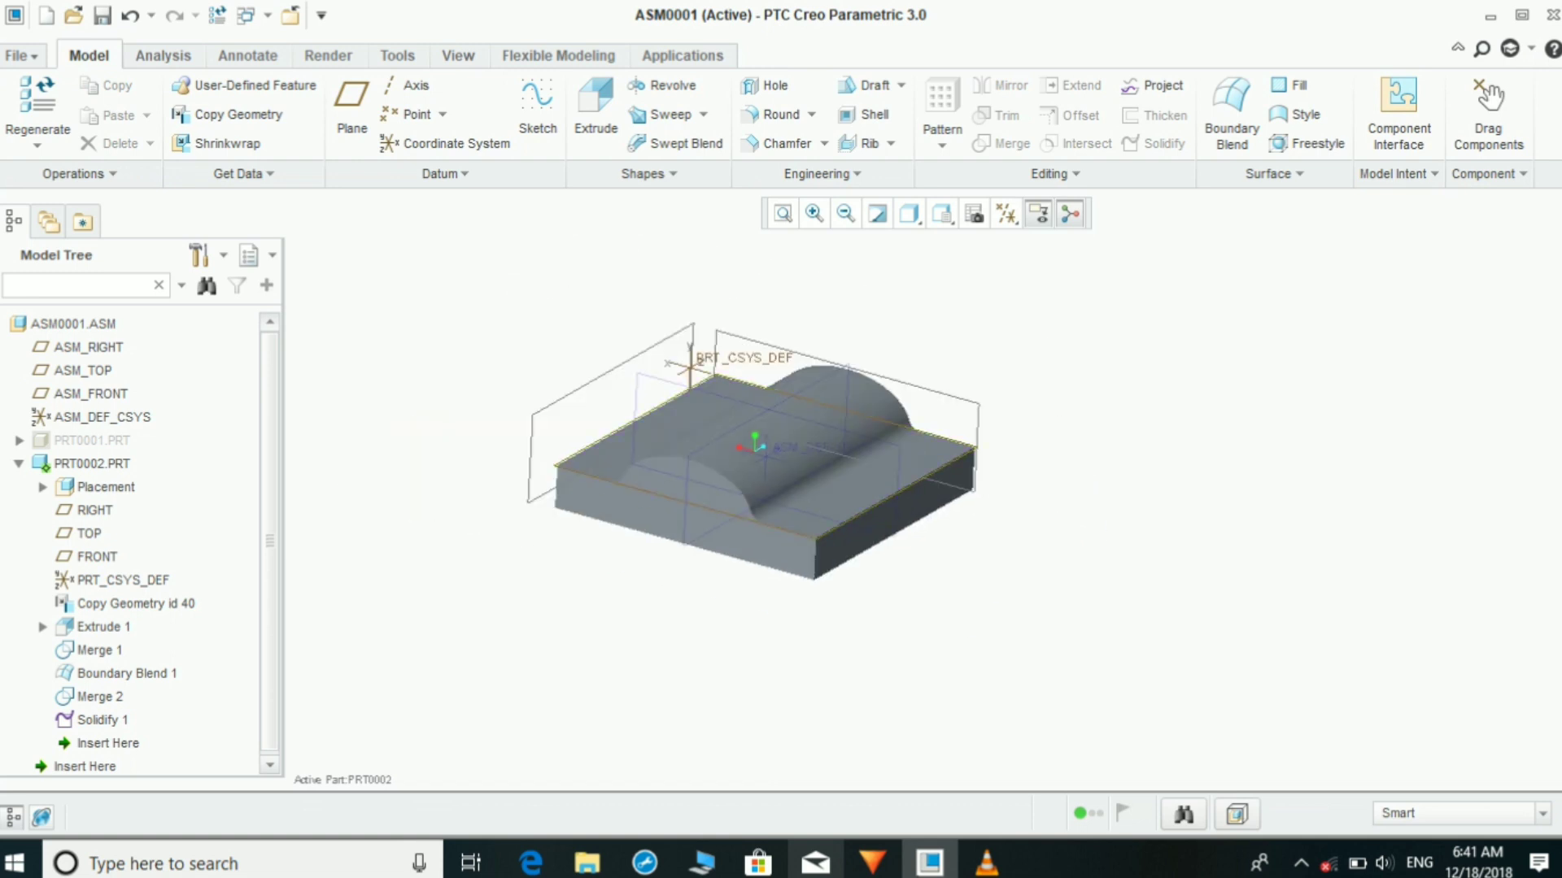
scroll(716, 484, up, 3)
click(1006, 213)
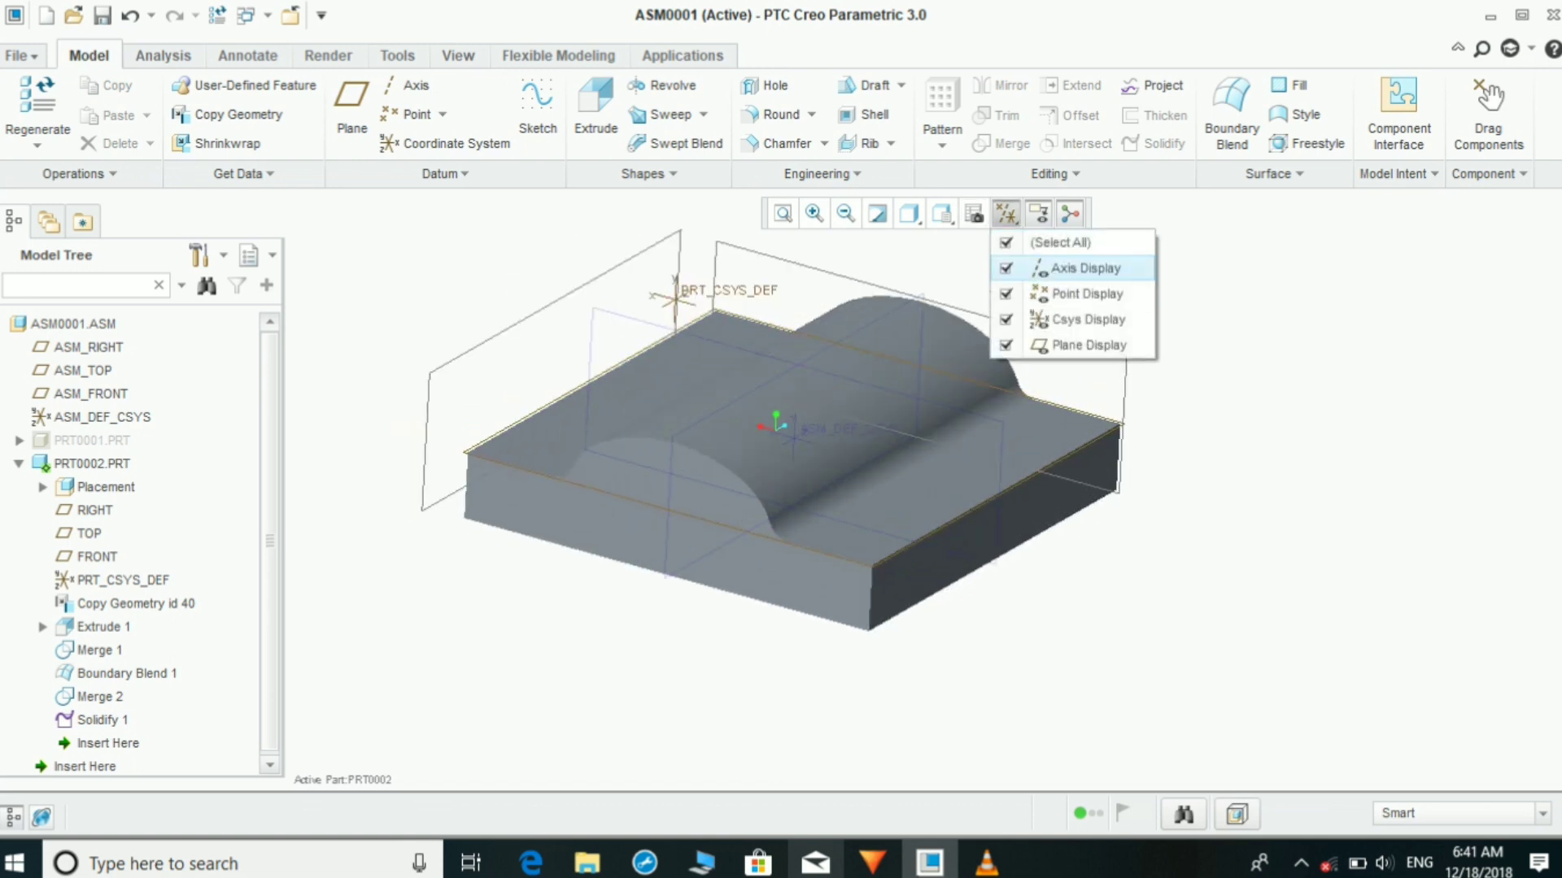
click(1006, 345)
Step: Examine the solidified body from several sides
mouse_move(777, 423)
middle_down()
mouse_move(781, 335)
mouse_move(773, 445)
middle_up()
click(772, 445)
click(650, 651)
click(732, 488)
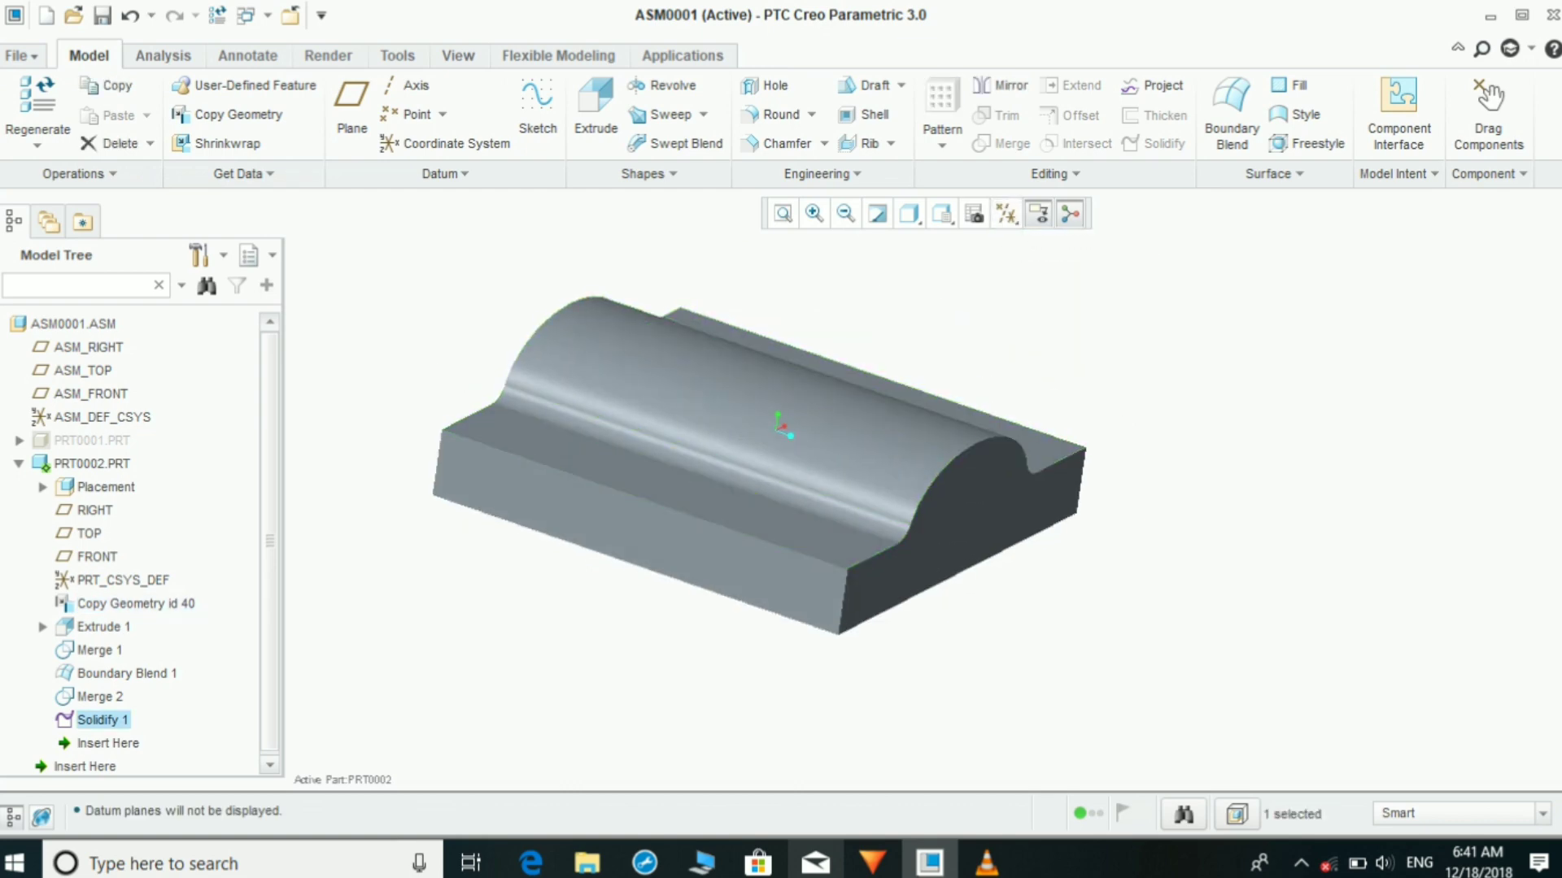
click(960, 537)
click(1033, 634)
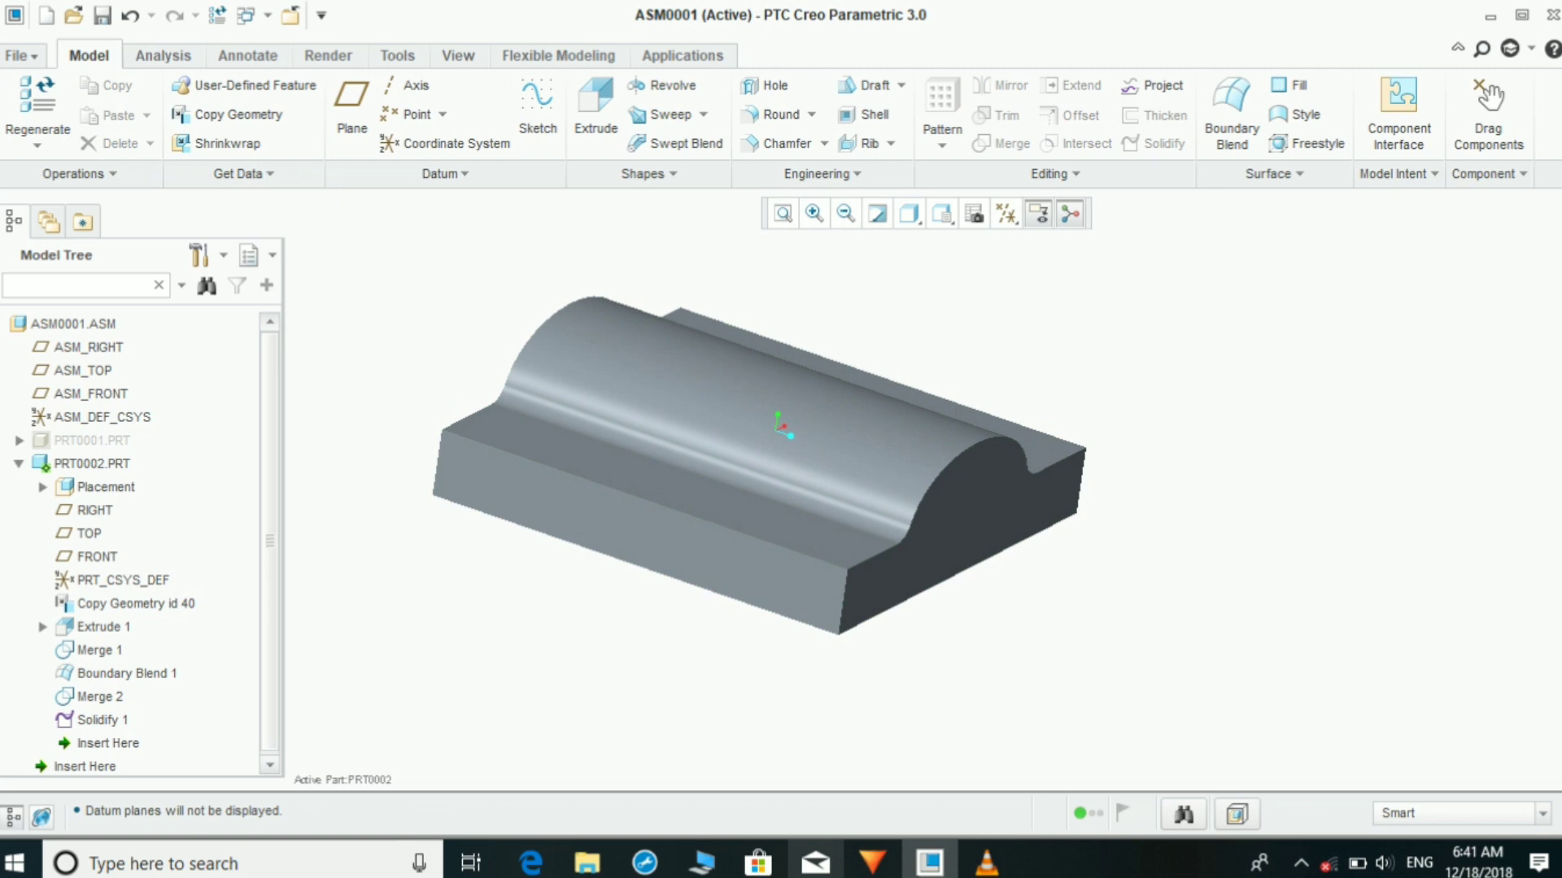
click(781, 427)
middle_drag(781, 427, 775, 431)
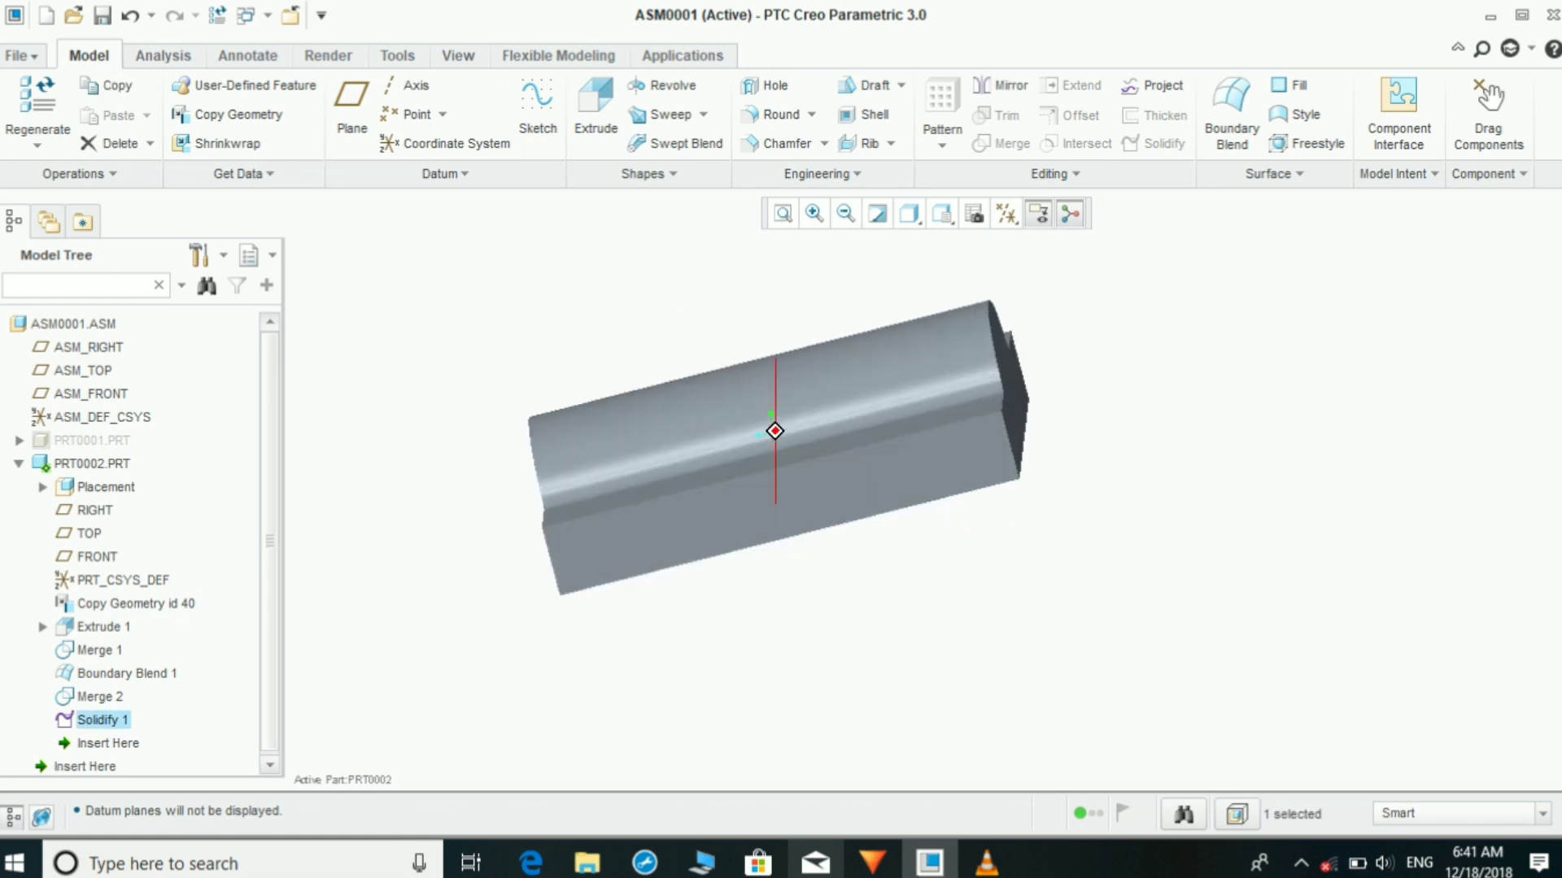
click(992, 586)
middle_drag(992, 586, 793, 573)
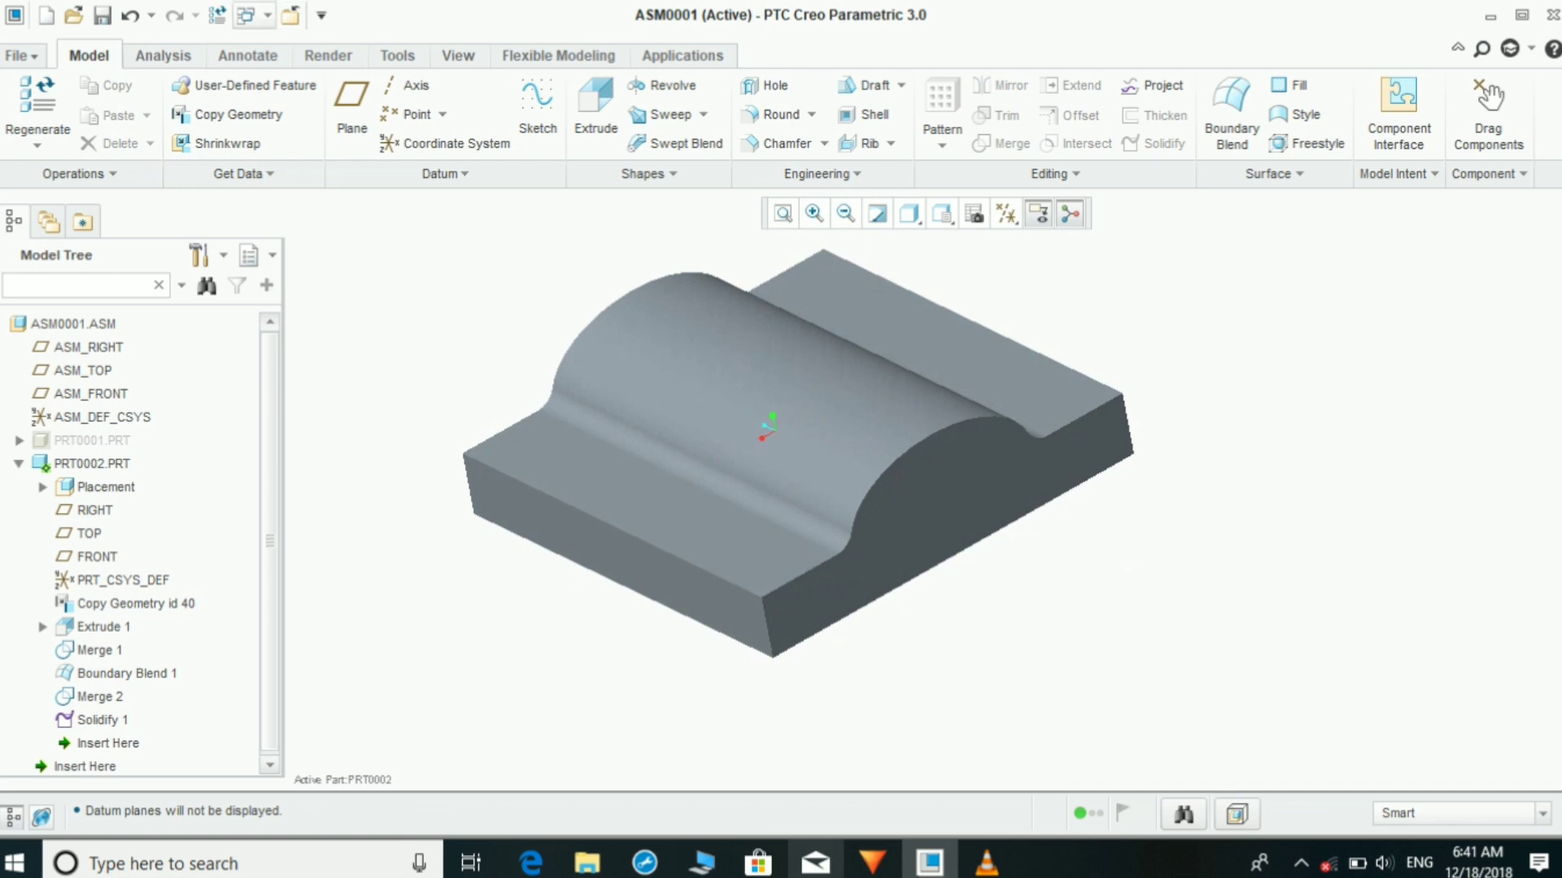
click(246, 15)
key(Escape)
Step: Collapse PRT0002 in the model tree and unhide PRT0001
click(19, 464)
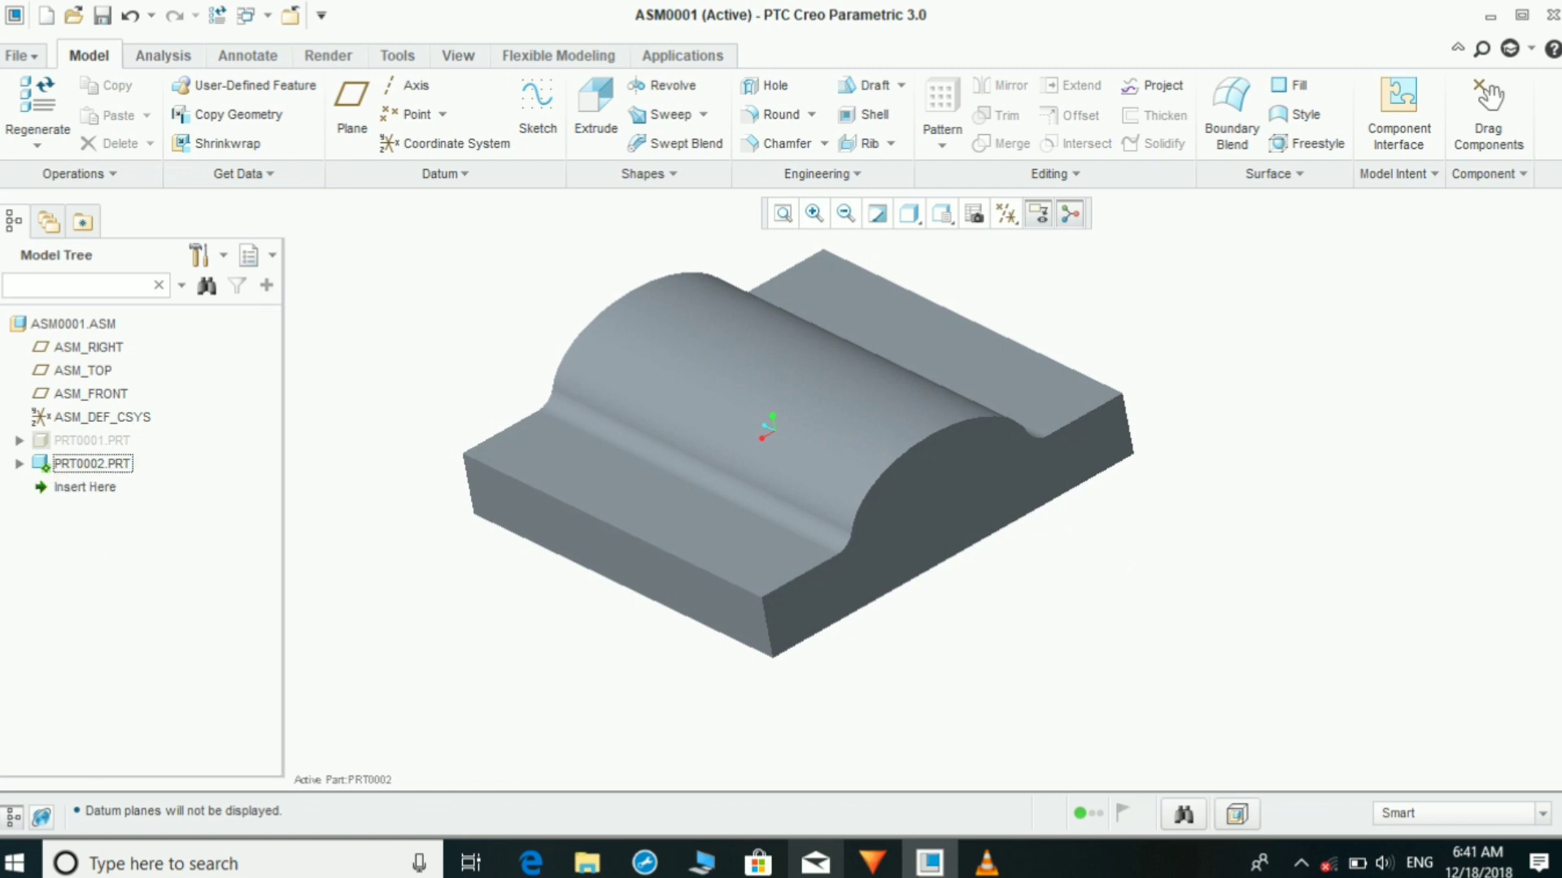
right_click(113, 443)
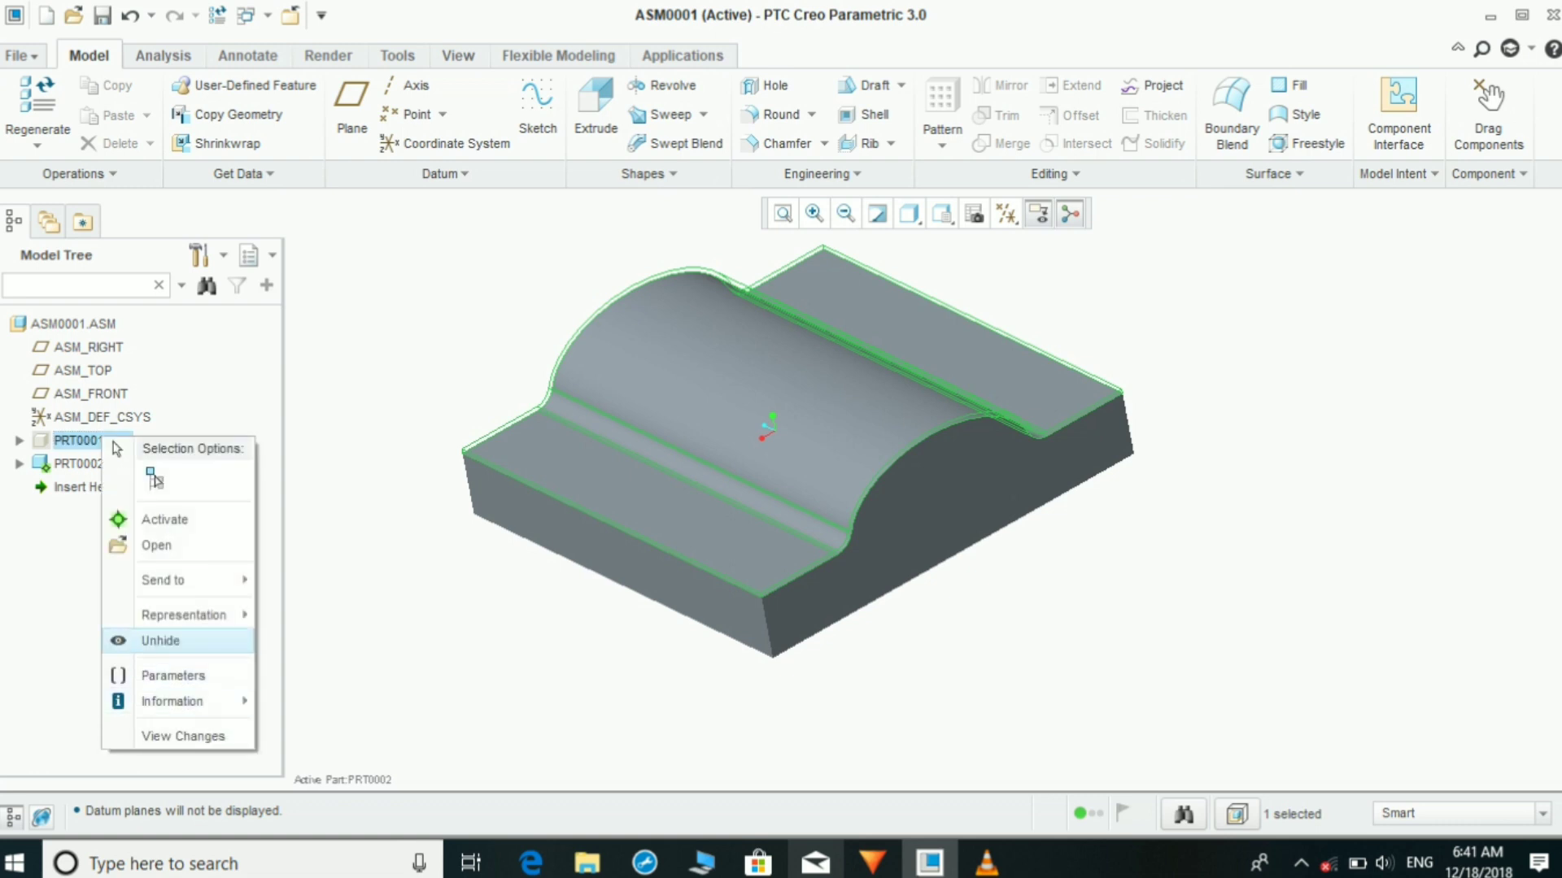
click(160, 640)
Step: Switch the model's display style to Shading With Edges
middle_drag(772, 431, 699, 436)
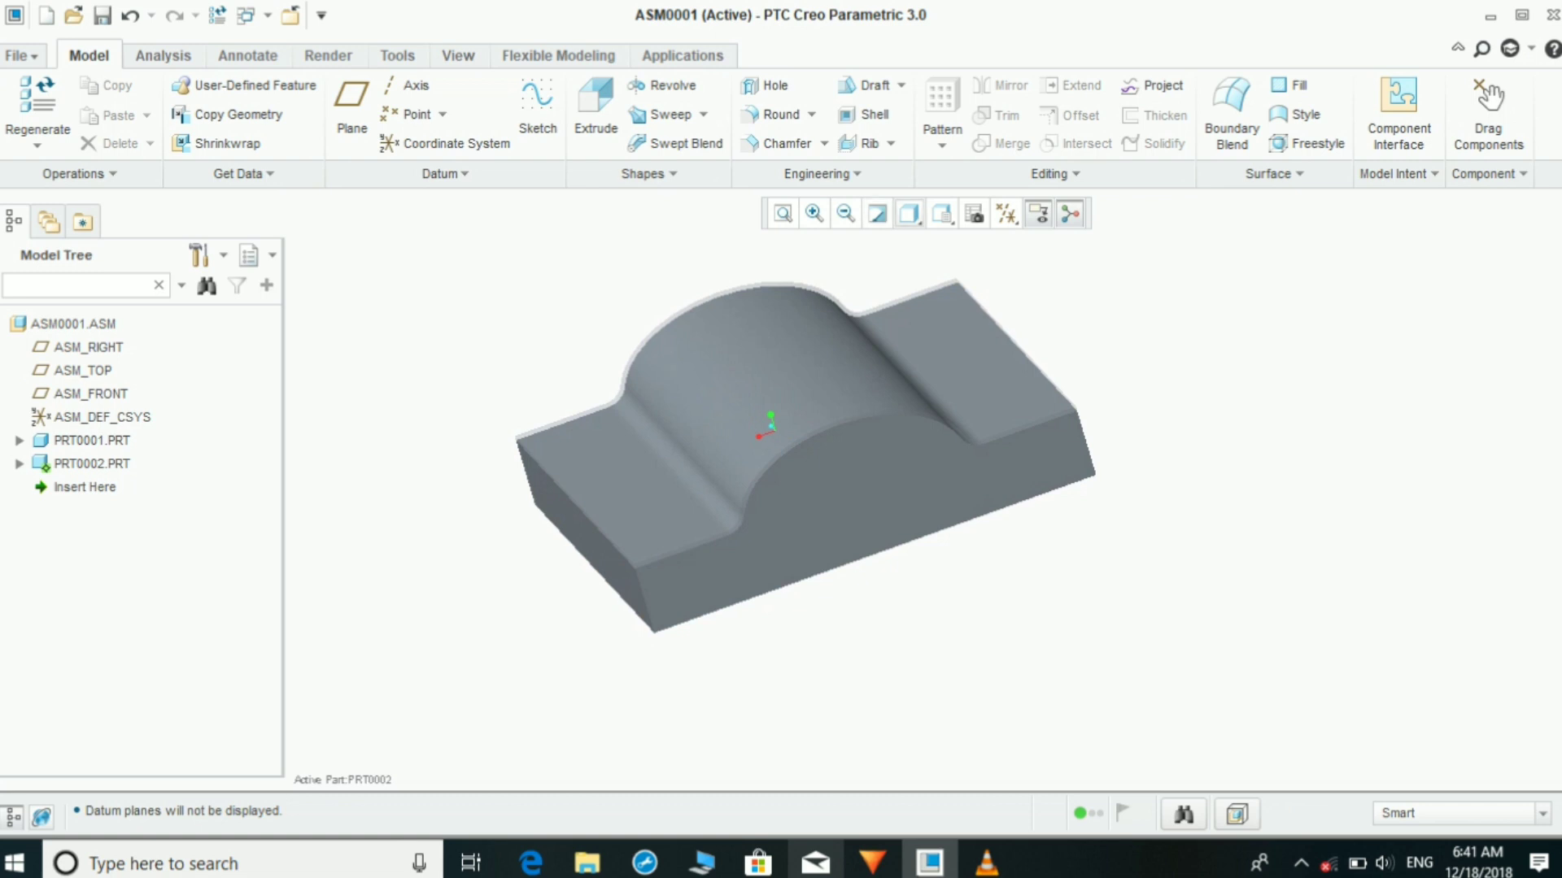
click(908, 214)
click(964, 267)
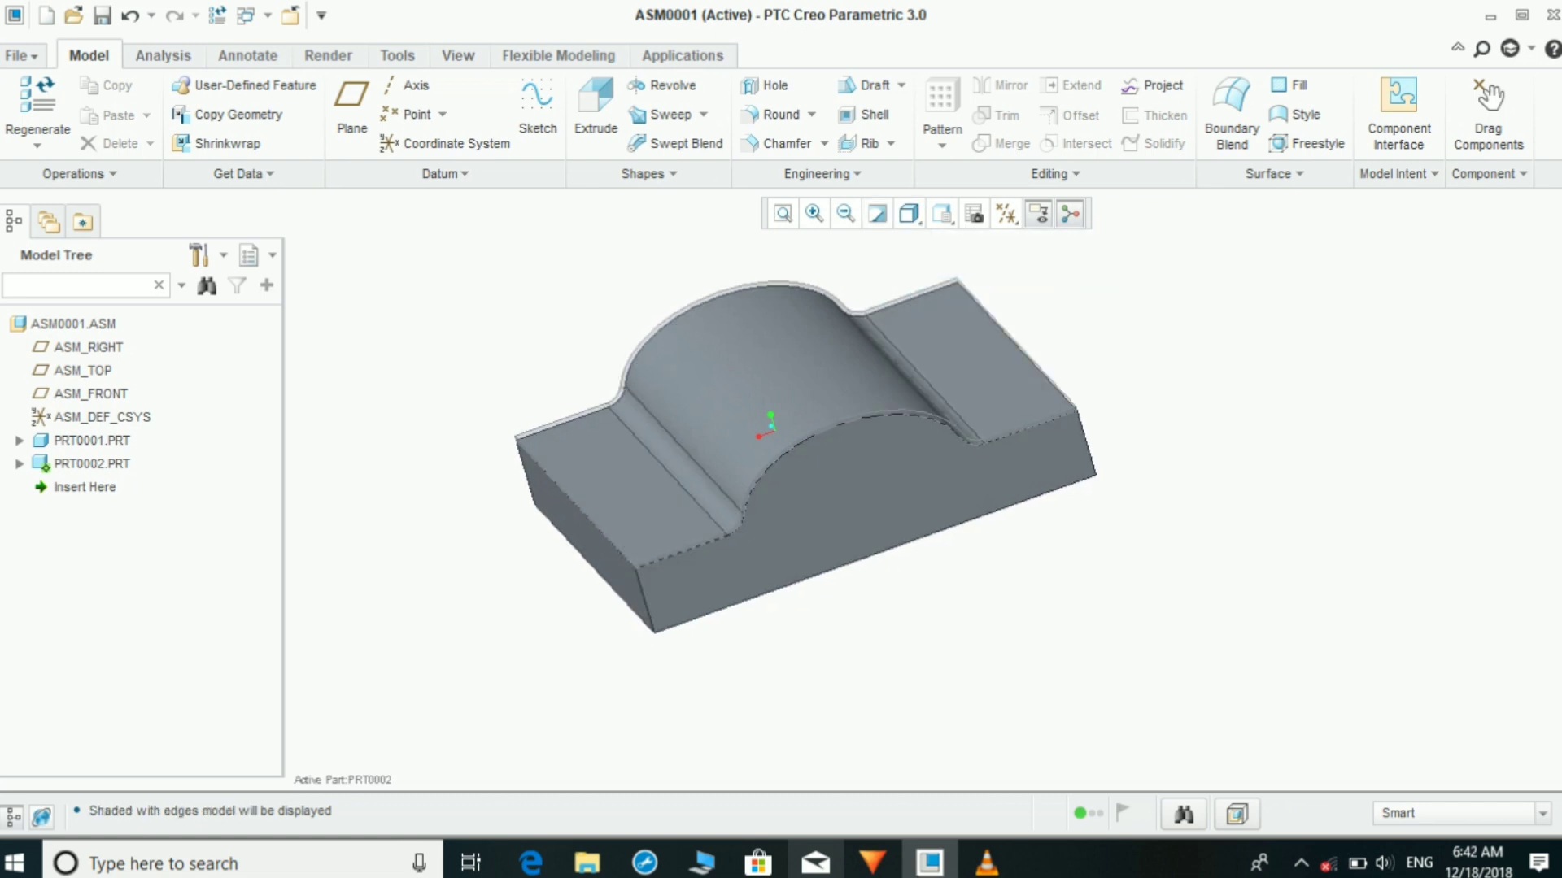
Step: Highlight PRT0001 and examine up close how it sits on the curved top of PRT0002
mouse_move(769, 427)
middle_down()
mouse_move(862, 431)
mouse_move(775, 430)
middle_up()
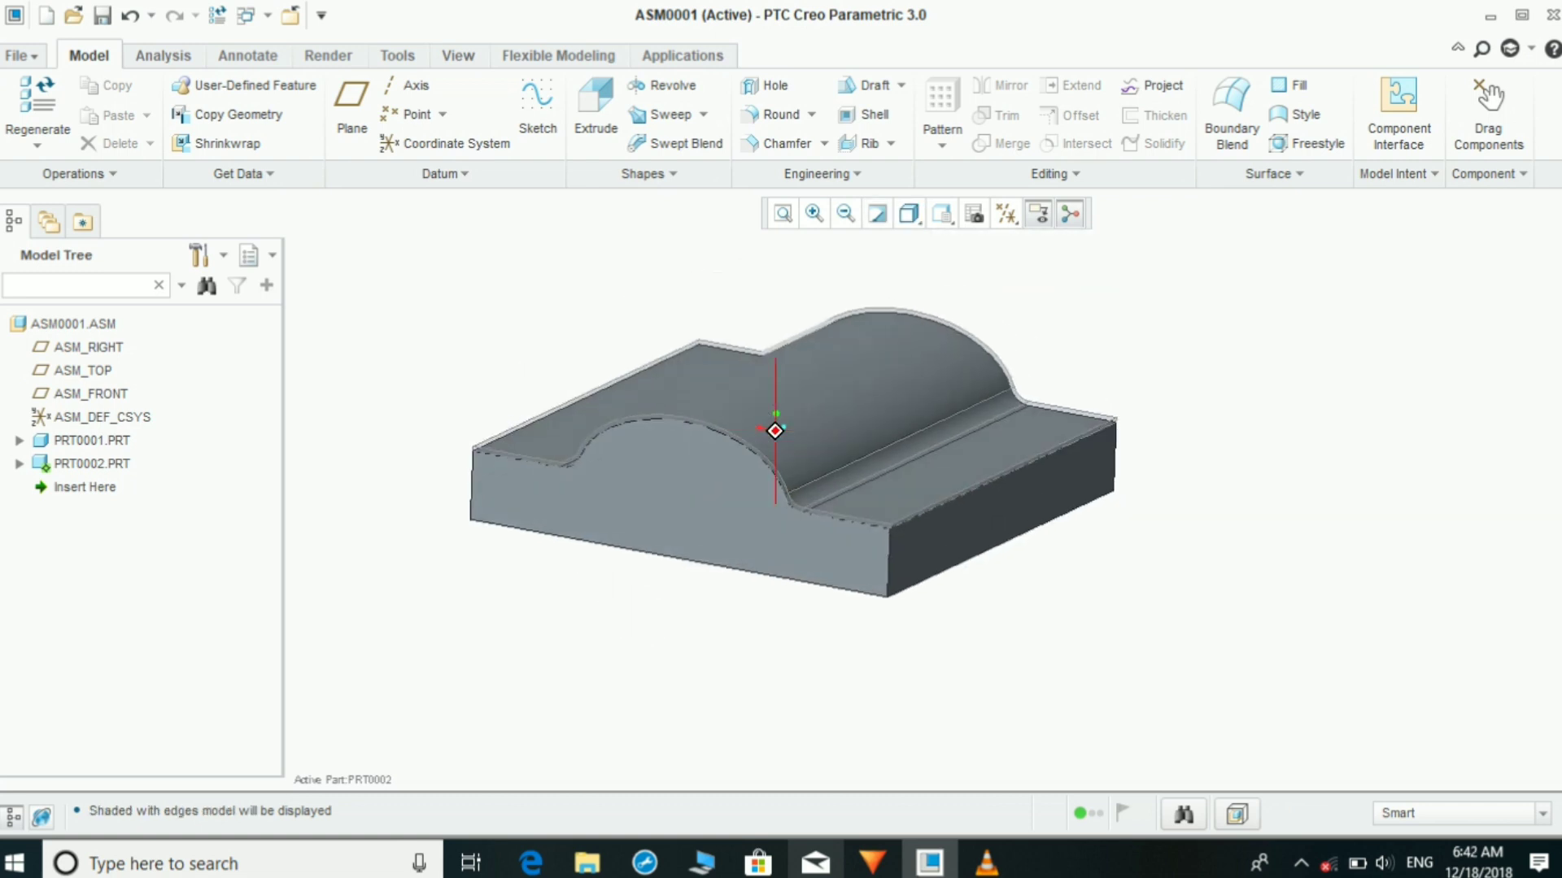
scroll(767, 484, down, 2)
scroll(1126, 468, up, 2)
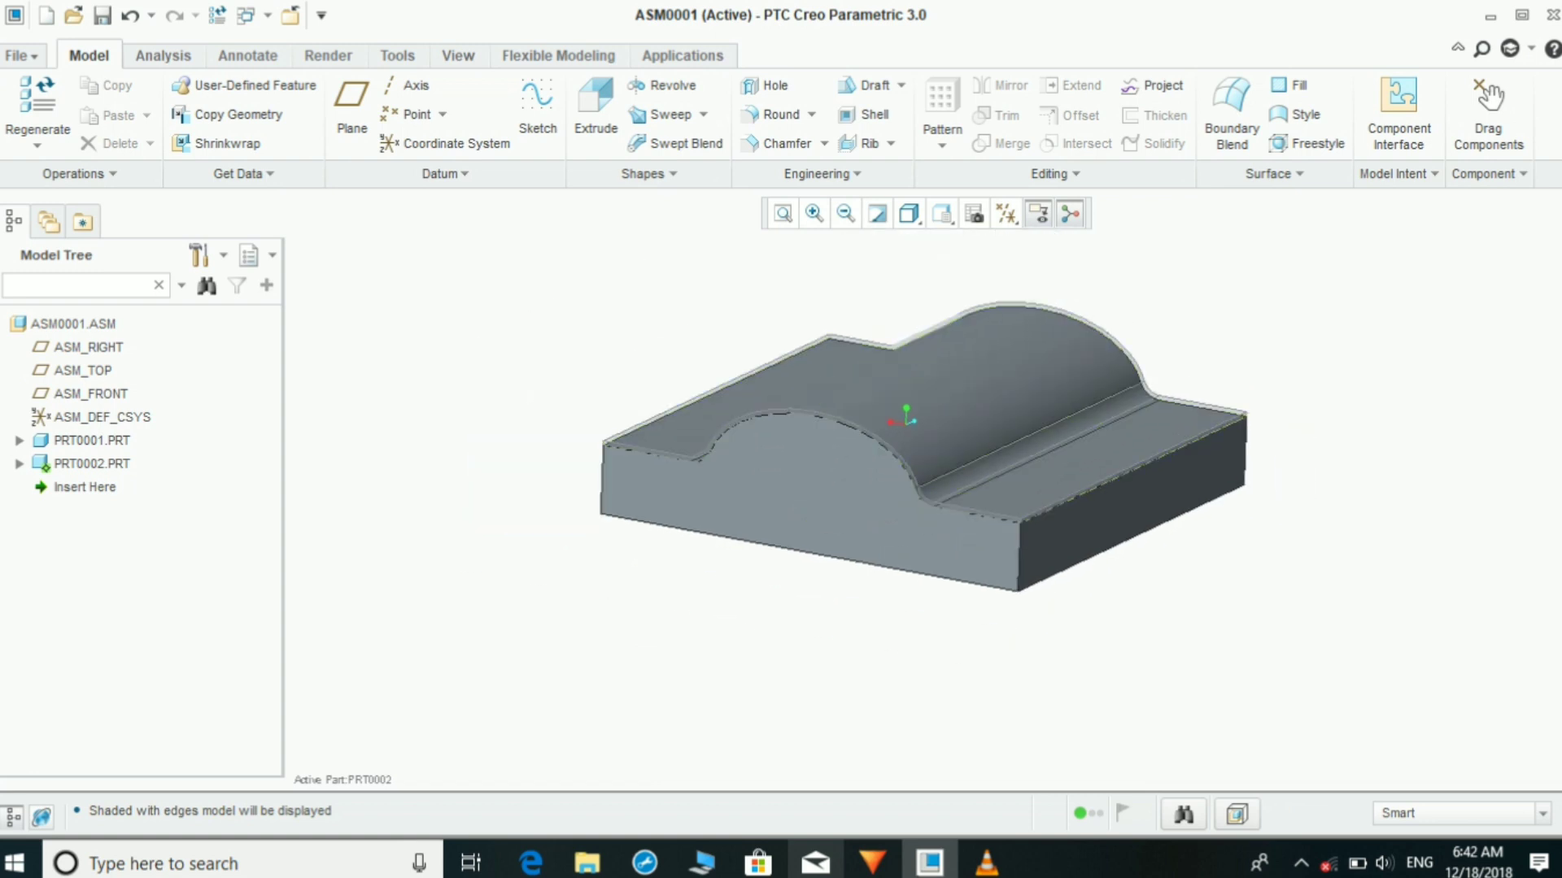
click(91, 440)
scroll(715, 517, down, 3)
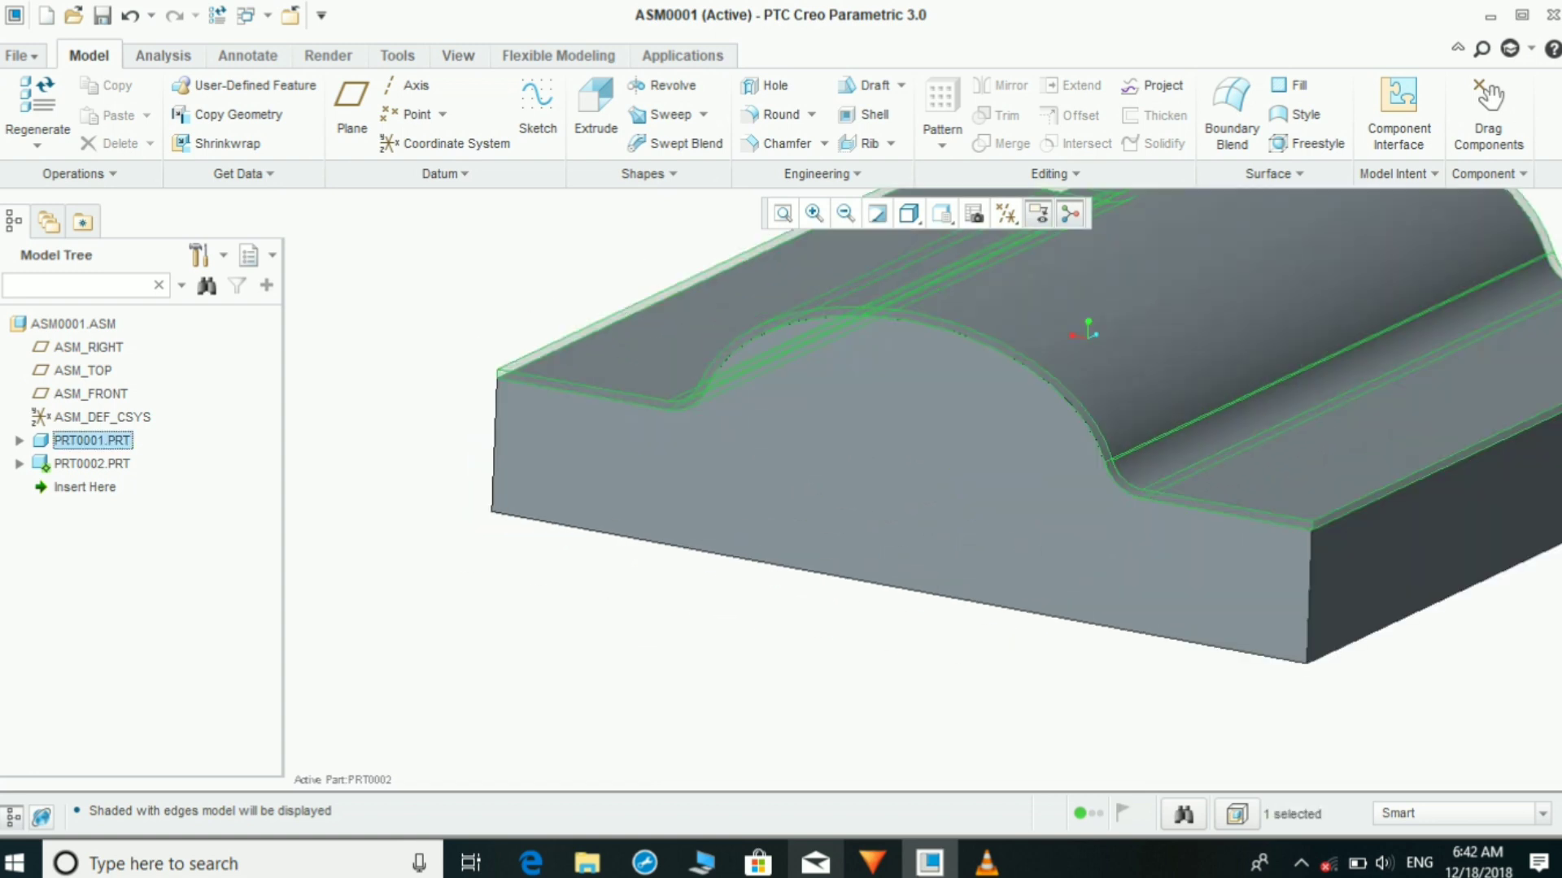